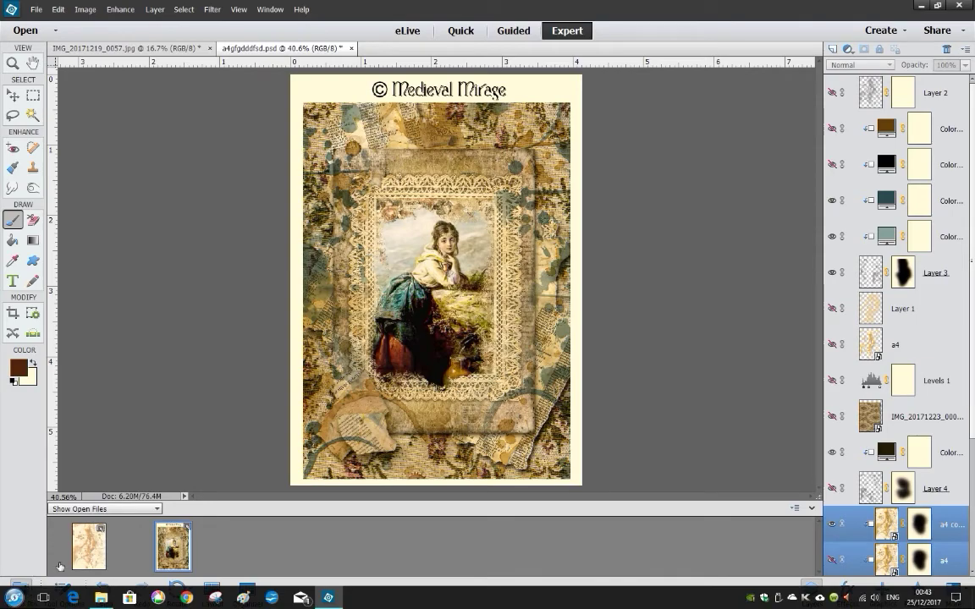
- Check the scanned stain page and hide Layer 3 and both a4 stain layers in the a4gfgdddfsd.psd artwork
click(87, 559)
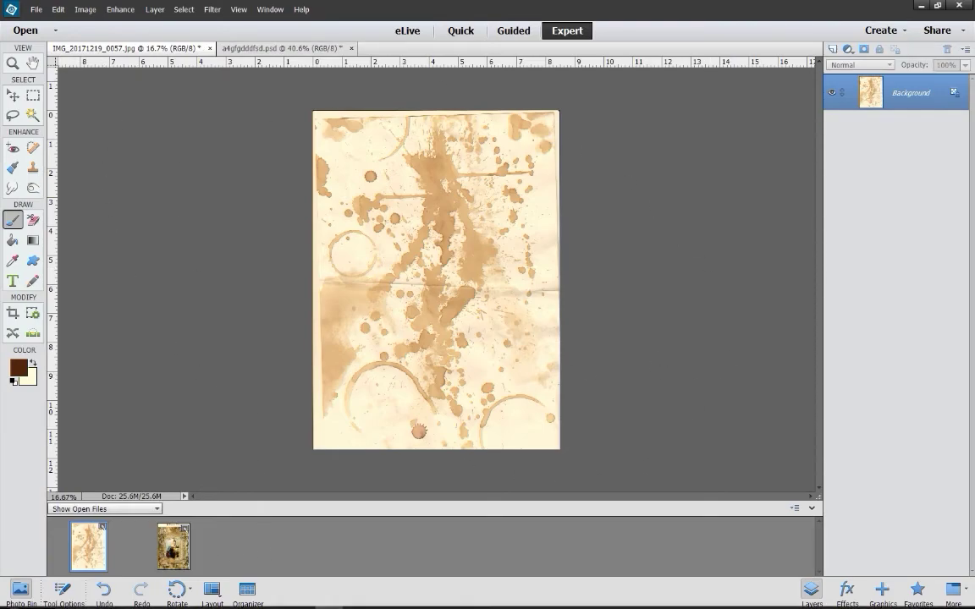
click(184, 550)
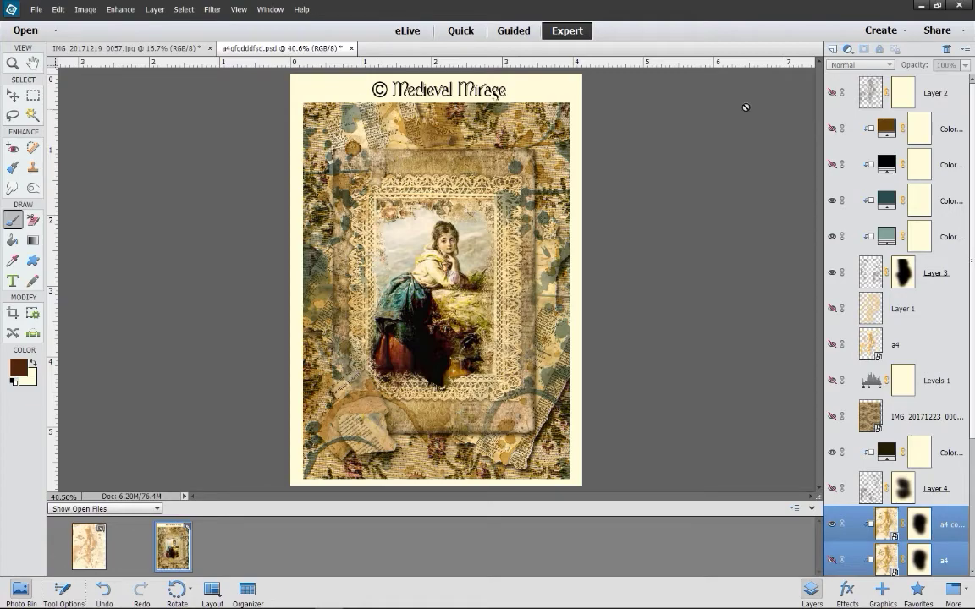
click(831, 273)
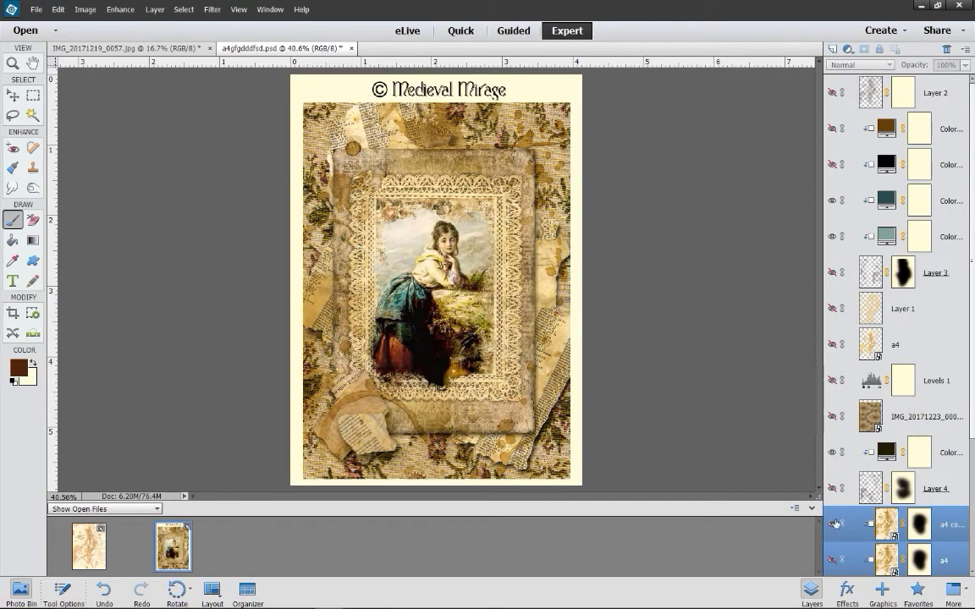
click(832, 524)
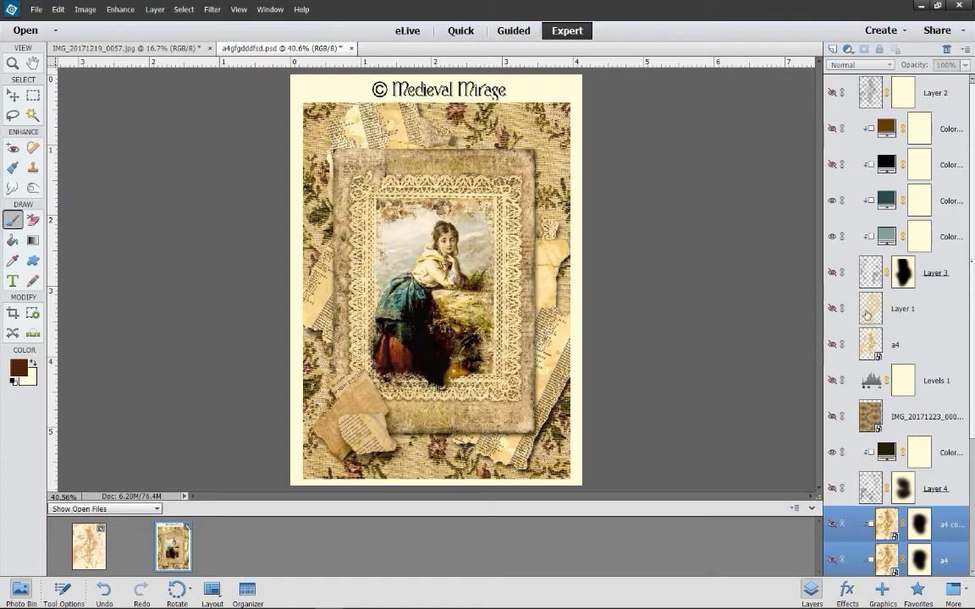
- Toggle Layer 3 on and off to compare the artwork with and without its splatters, leaving the layer shown
click(831, 274)
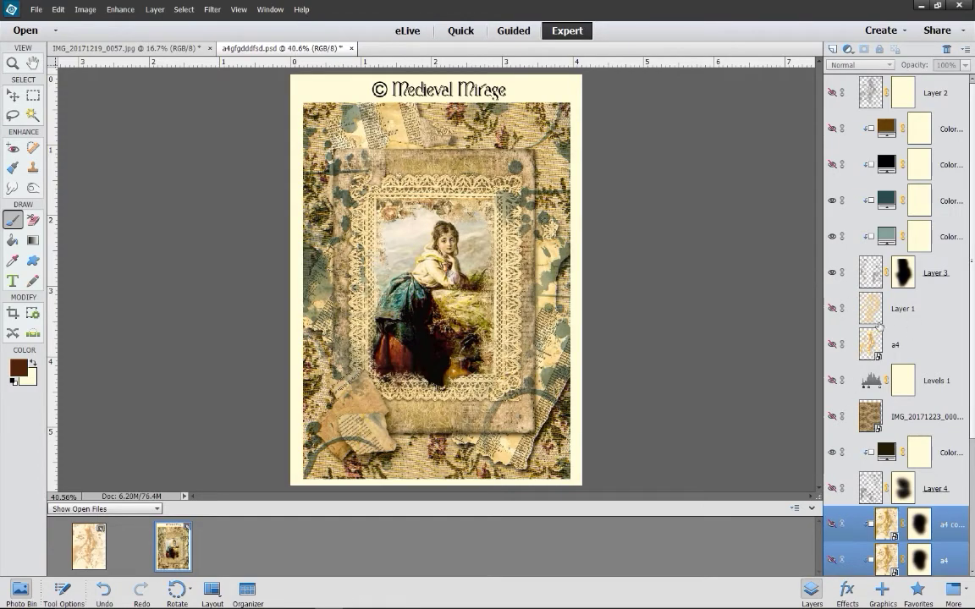
click(832, 273)
click(832, 273)
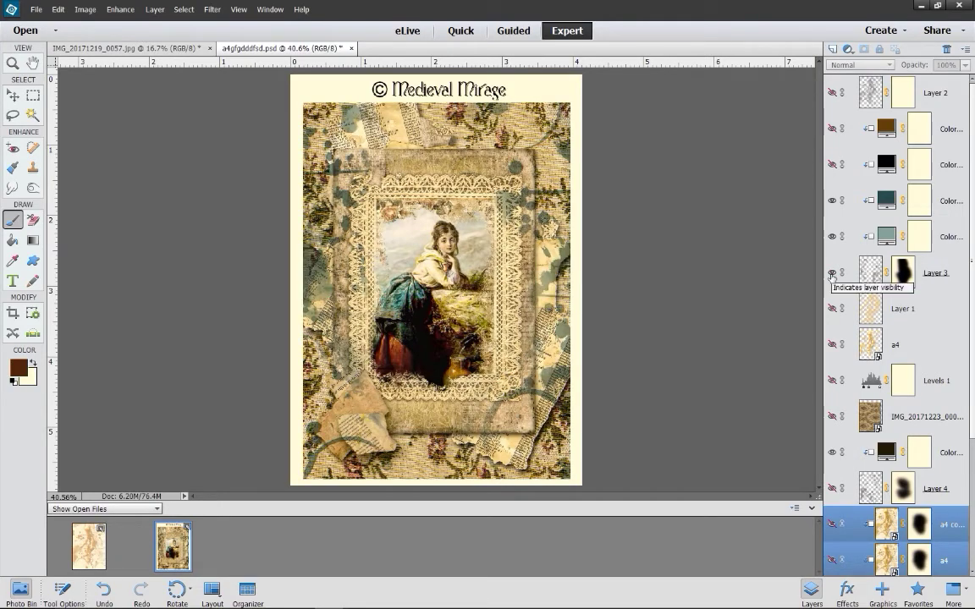
click(832, 273)
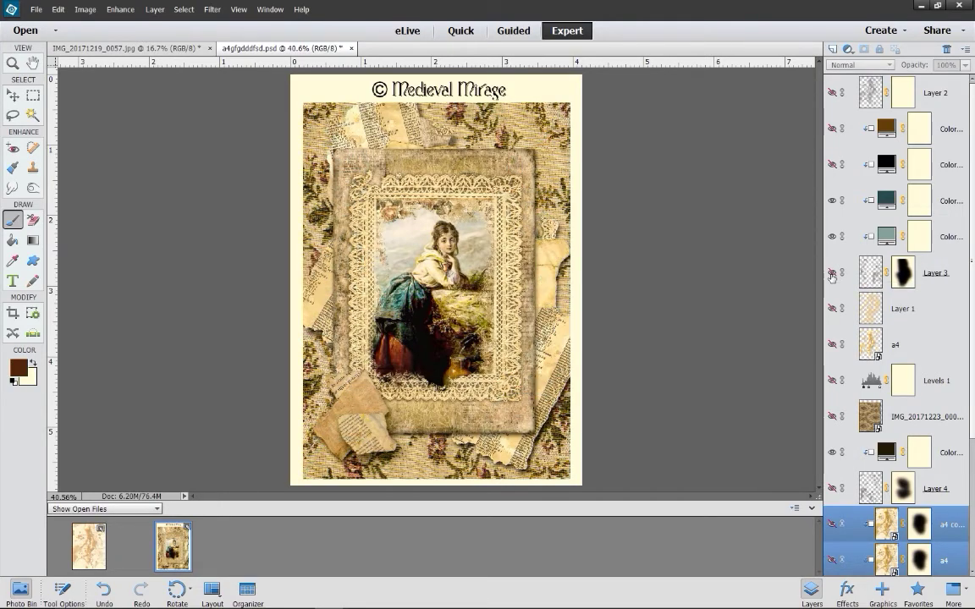
click(831, 273)
click(832, 273)
click(831, 274)
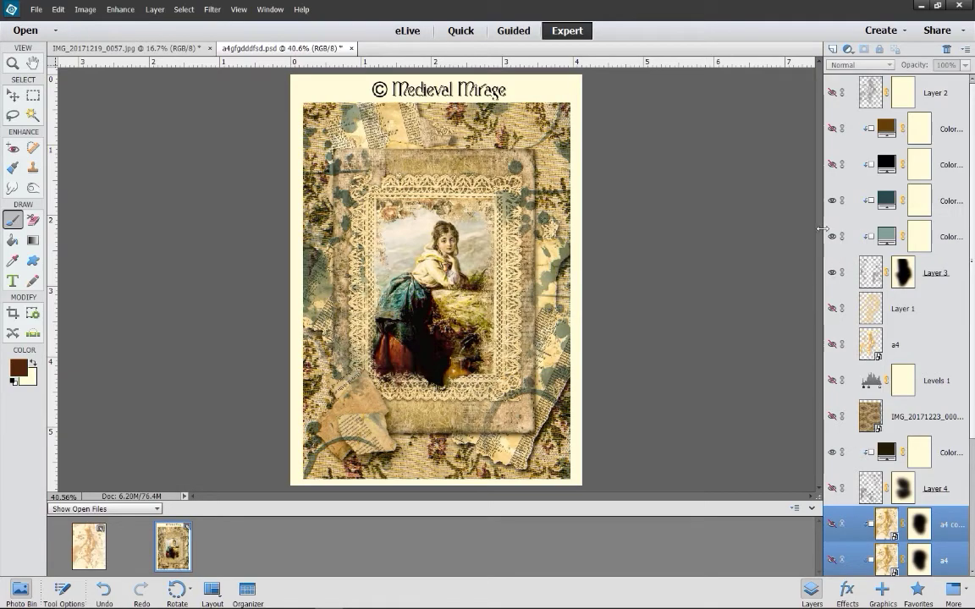
- Compare splatter colours by toggling the brown, dark teal and light teal fills above Layer 3, leaving only the dark teal fill shown
click(832, 128)
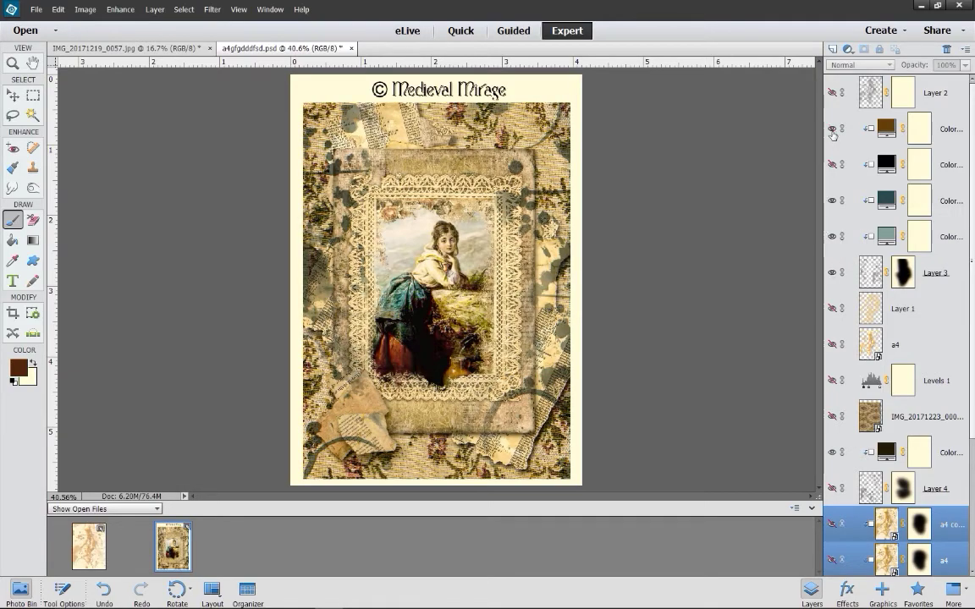
click(832, 200)
click(832, 164)
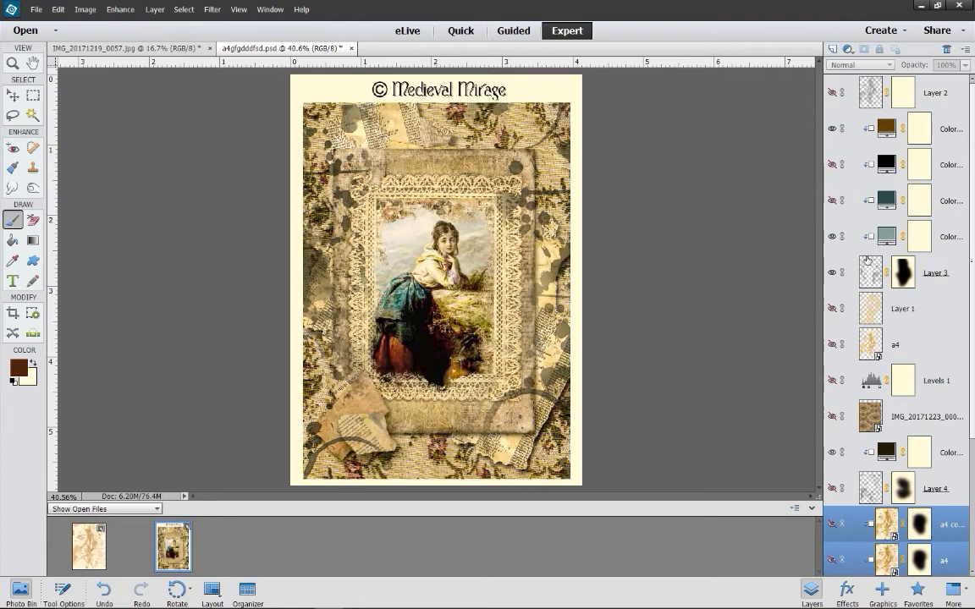
click(832, 129)
click(831, 129)
click(832, 237)
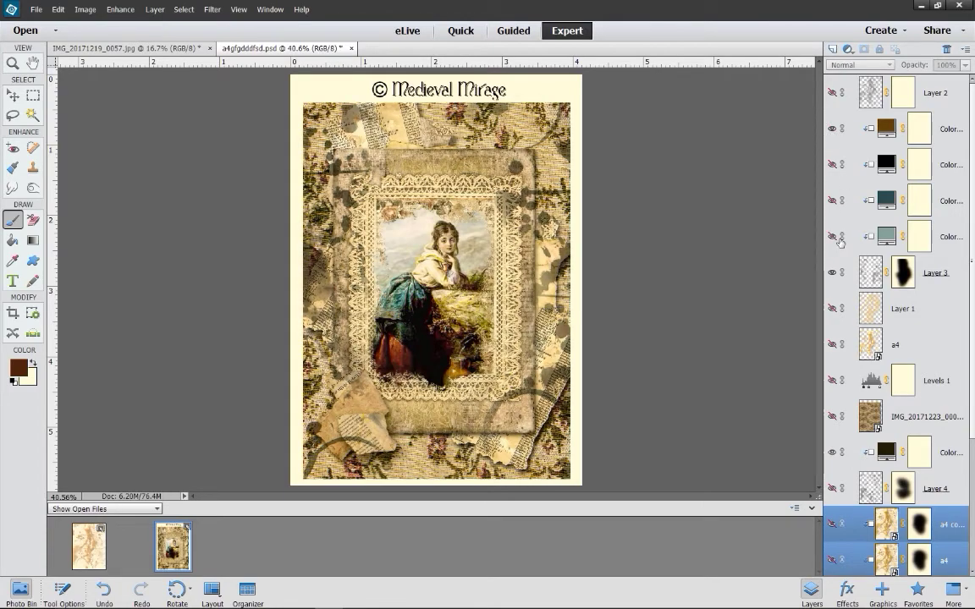
click(831, 201)
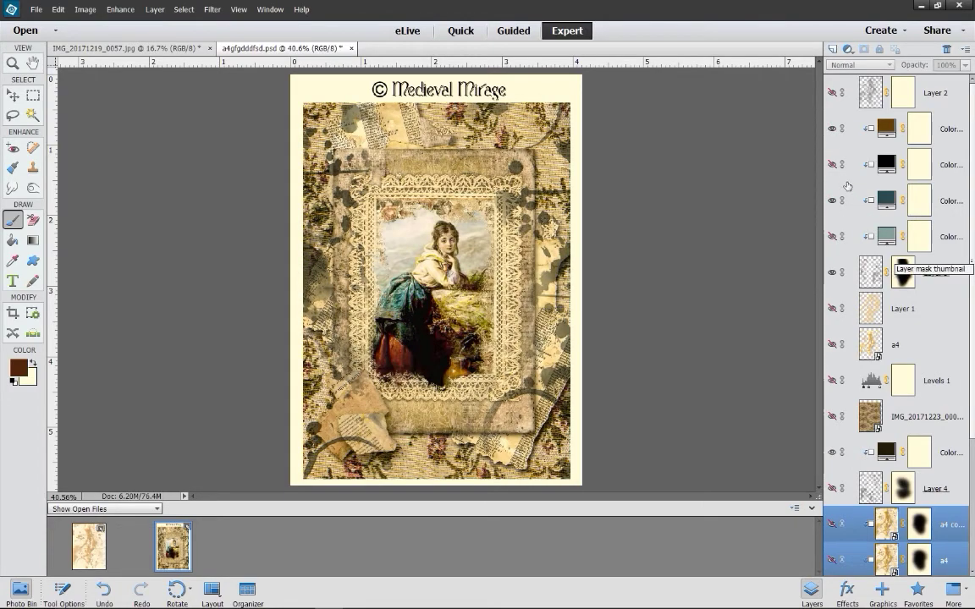
click(831, 130)
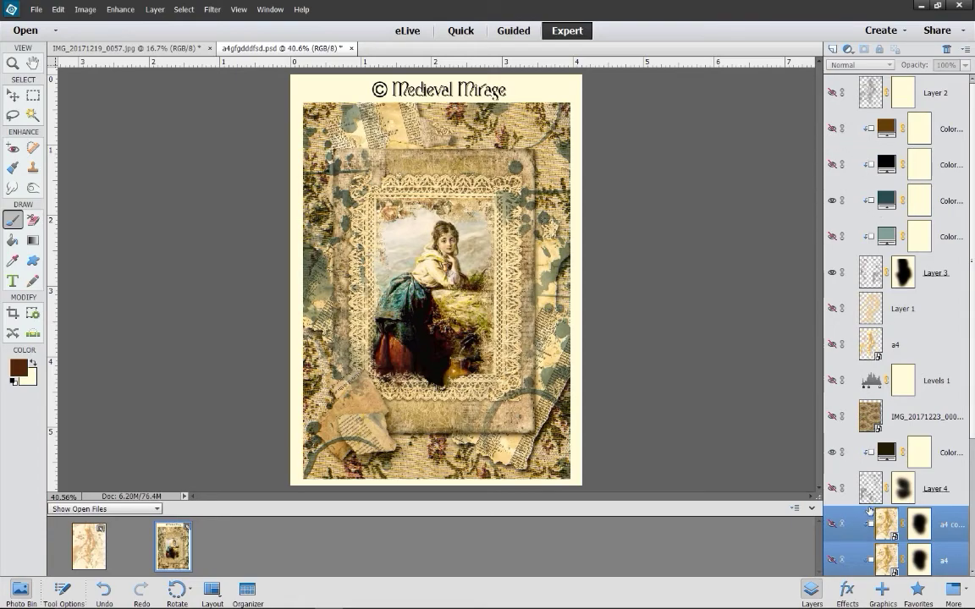
- Show the a4 and a4 copy stain layers and toggle the lower one to compare the staining strength
scroll(869, 510, down, 3)
click(832, 418)
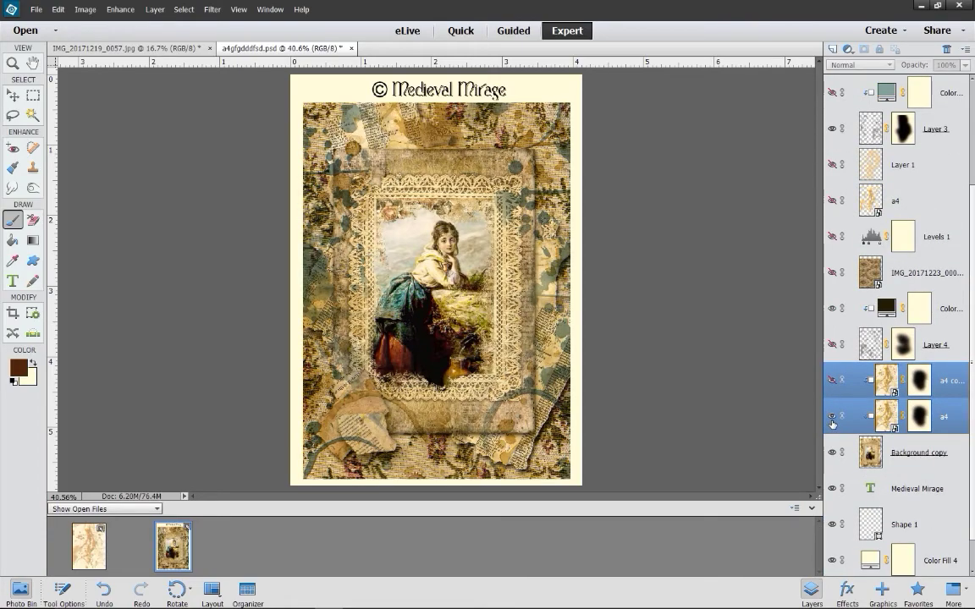
click(832, 380)
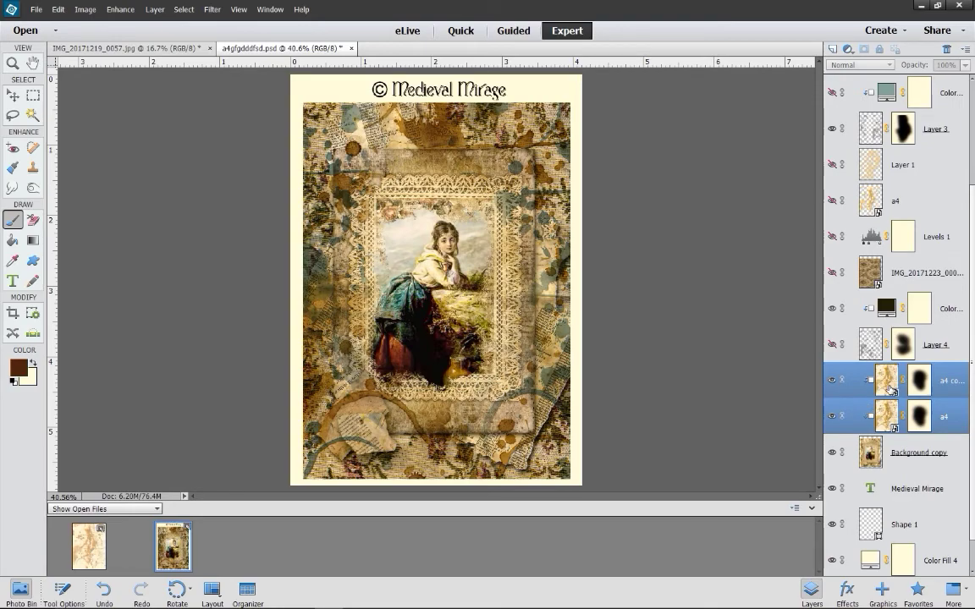
click(832, 417)
click(832, 417)
click(832, 417)
click(832, 417)
- Hide Layer 3 and its dark teal colour fill so only the brown stain layers show
scroll(865, 240, up, 3)
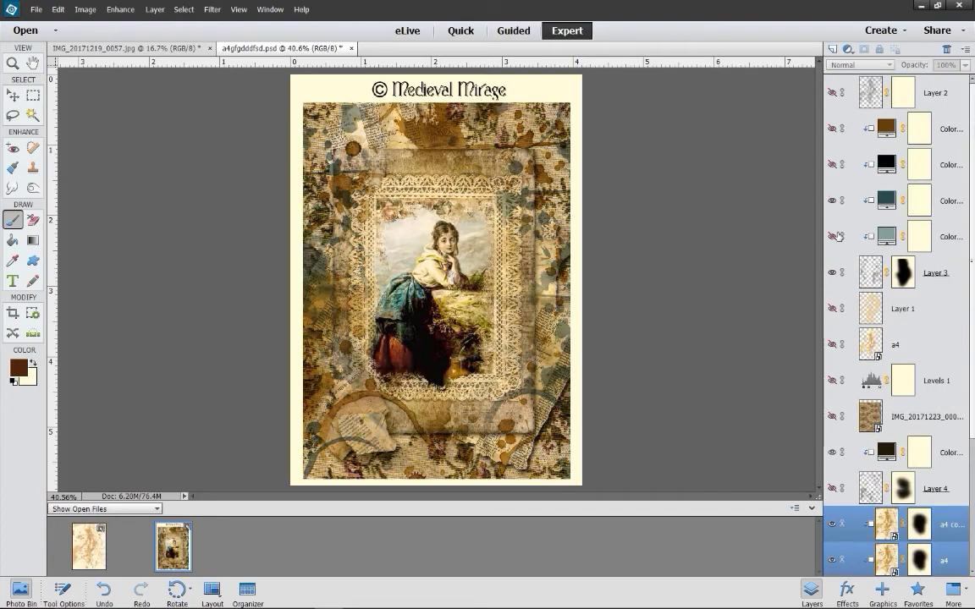
click(832, 200)
scroll(872, 409, down, 3)
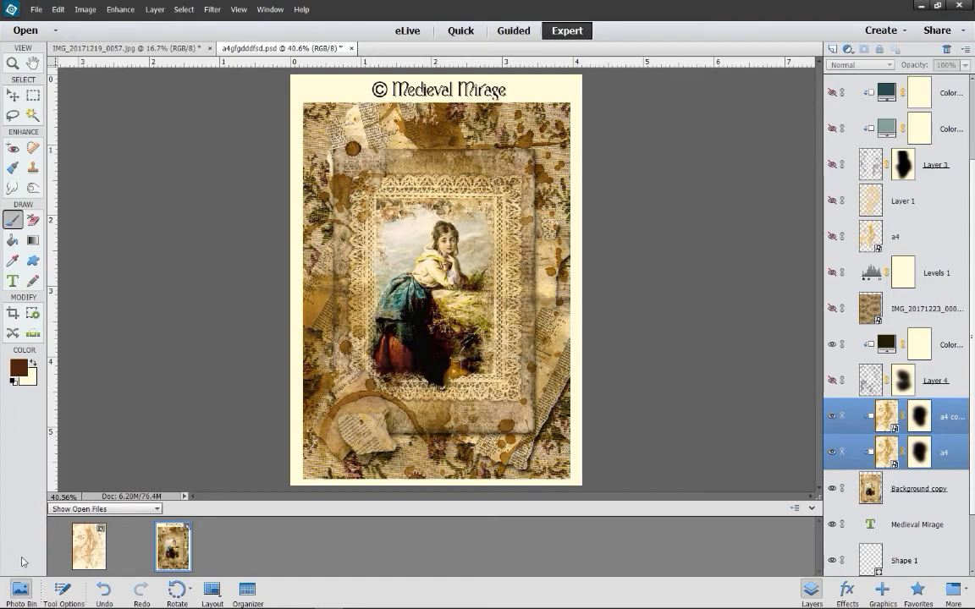
- Duplicate the layered artwork as a separate document named a4gfgdddfsd copy
right_click(156, 550)
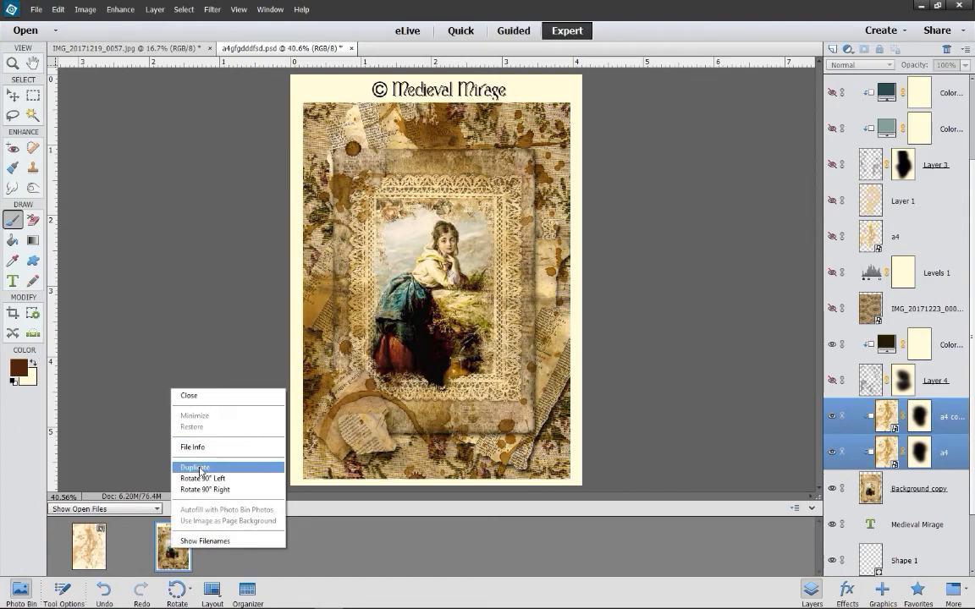
click(182, 422)
click(688, 165)
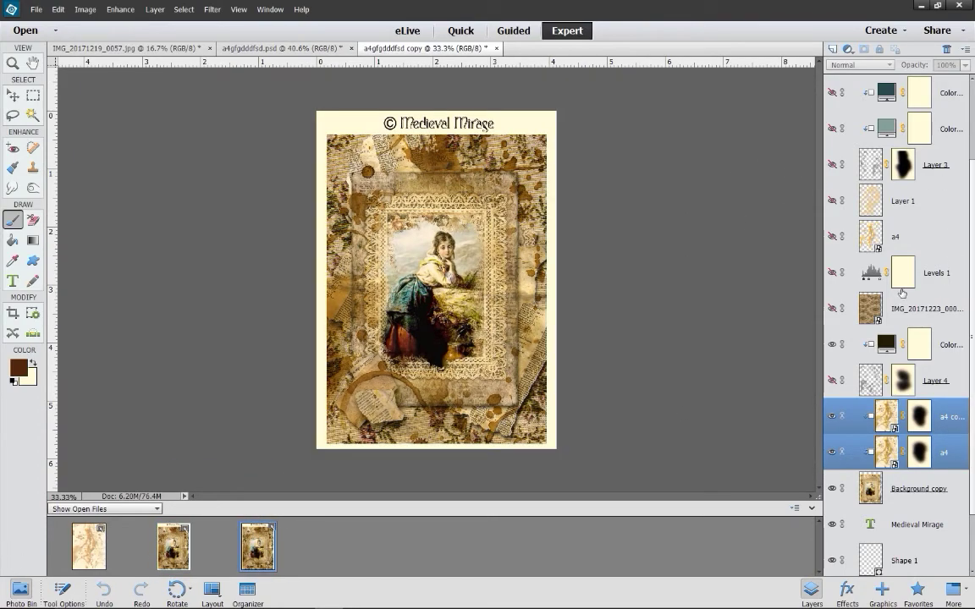
- Delete the layers from the dark teal colour fill down to the a4 stain layer in the duplicated document
click(919, 93)
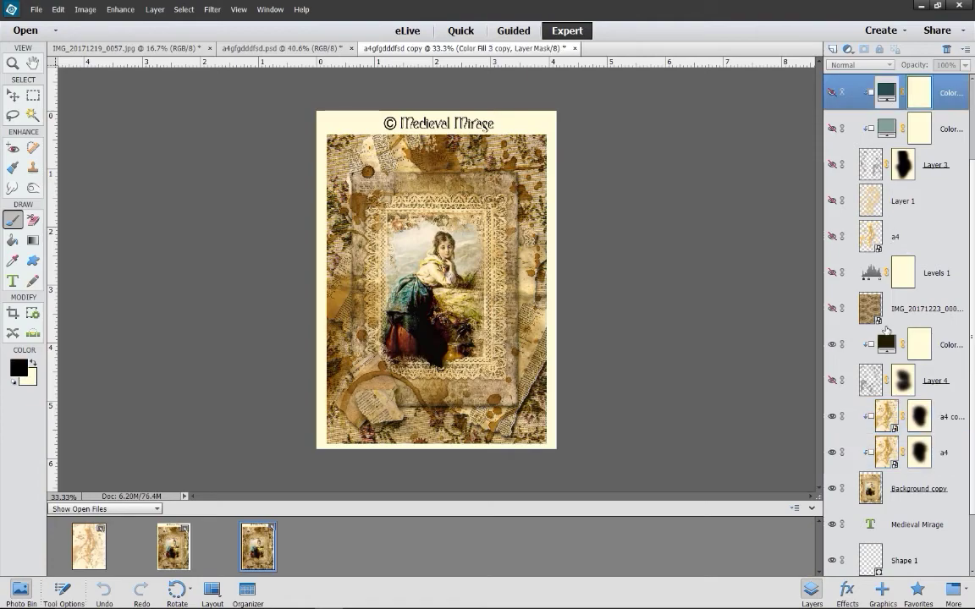
shift+click(880, 448)
right_click(884, 448)
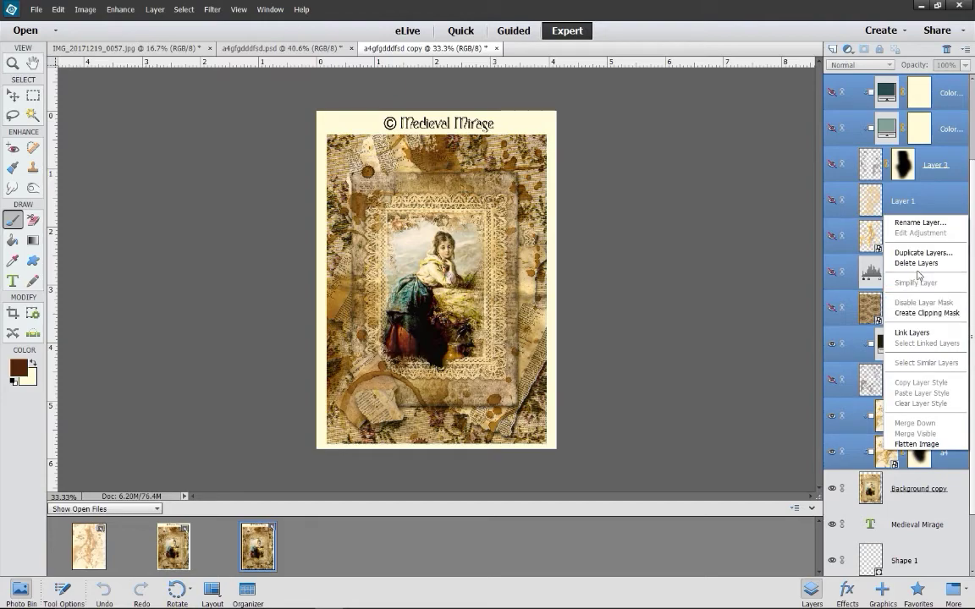
click(916, 263)
click(564, 187)
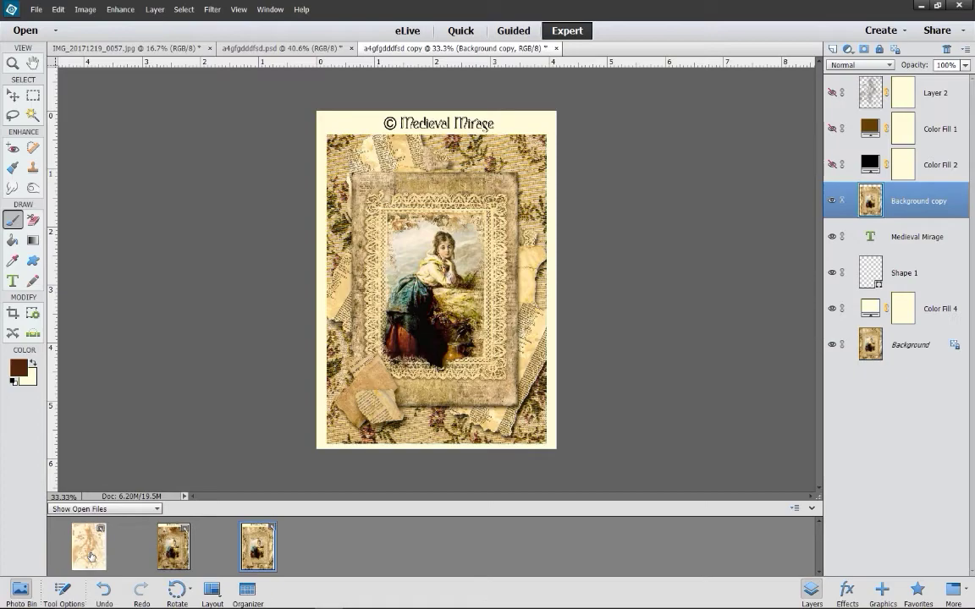
- Return to the scanned stain page and start a new blank document named a4
click(91, 555)
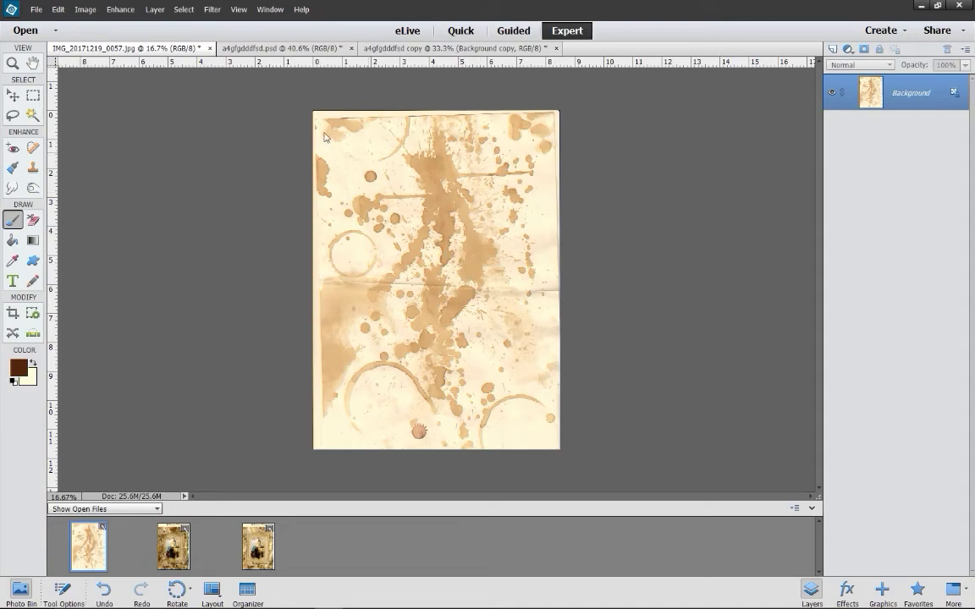
click(37, 10)
mouse_move(127, 18)
click(193, 24)
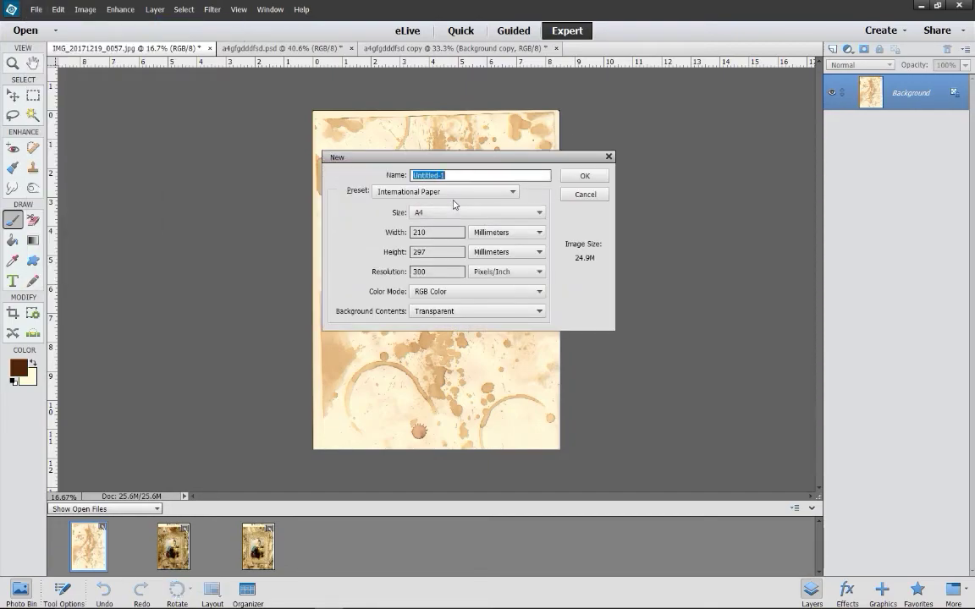
text(a4)
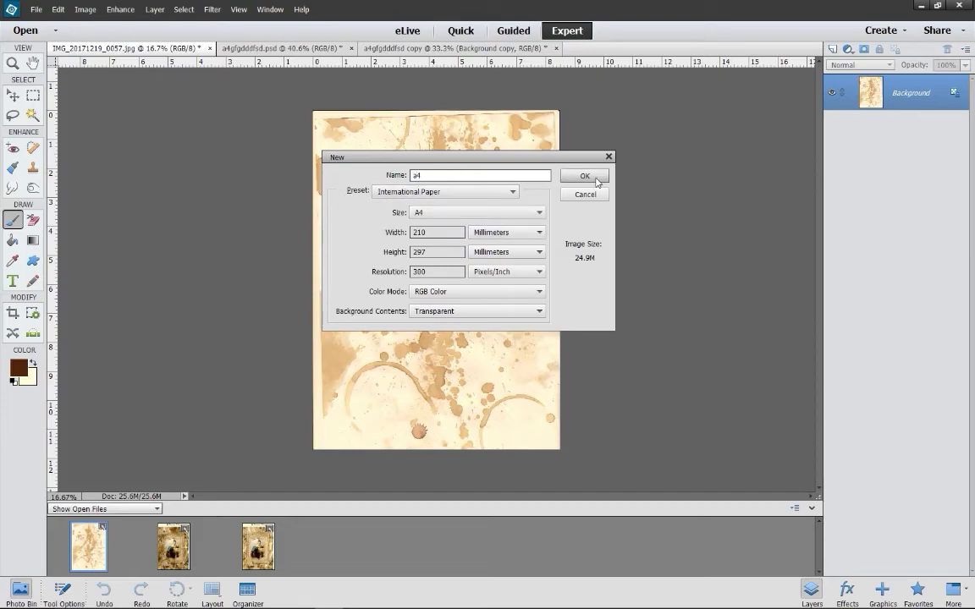
- Try the Scrapbooking and Photo presets for the new document, including the Portrait, 8 x 10 size
click(423, 192)
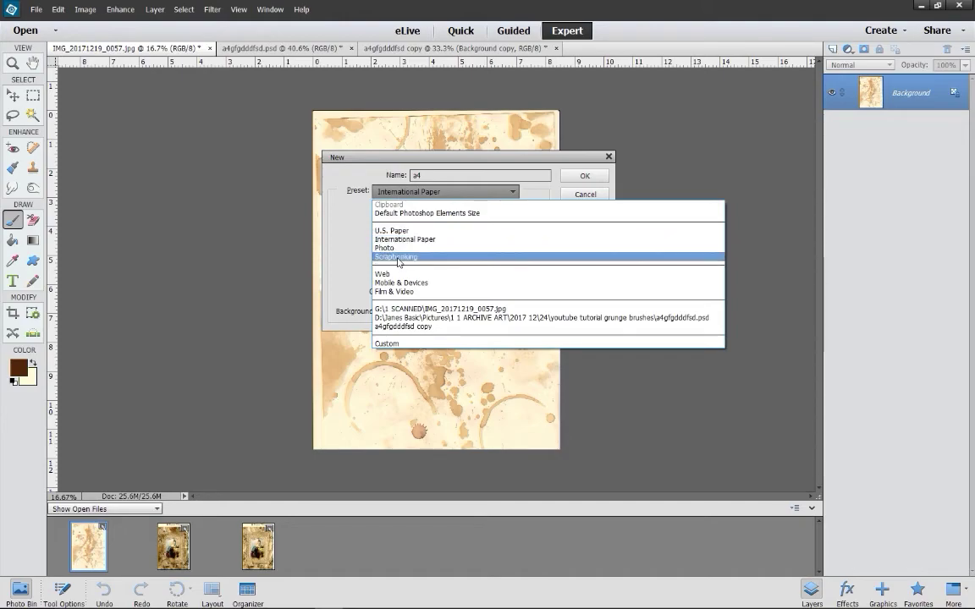
click(397, 257)
click(431, 212)
click(451, 228)
click(406, 191)
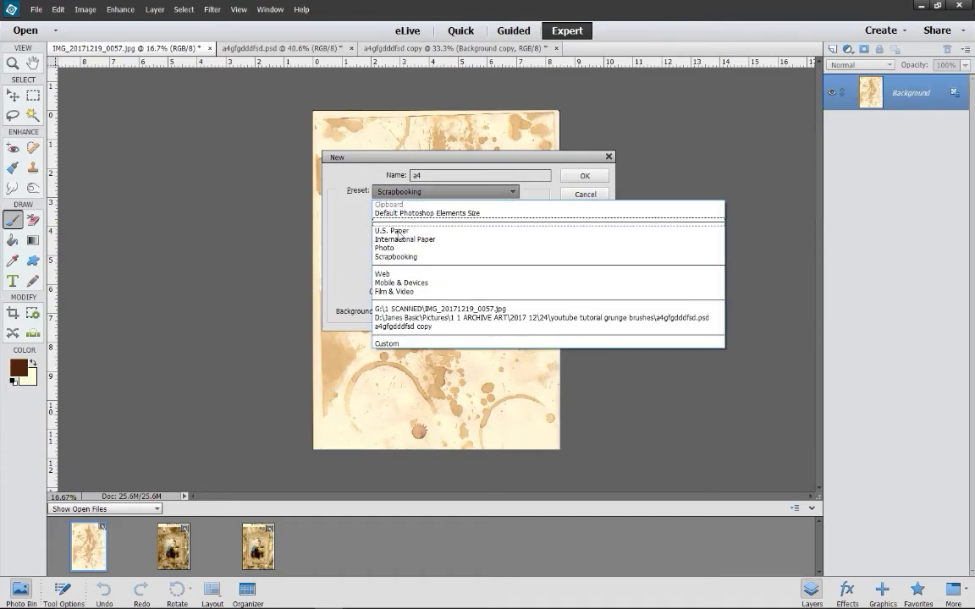
click(394, 248)
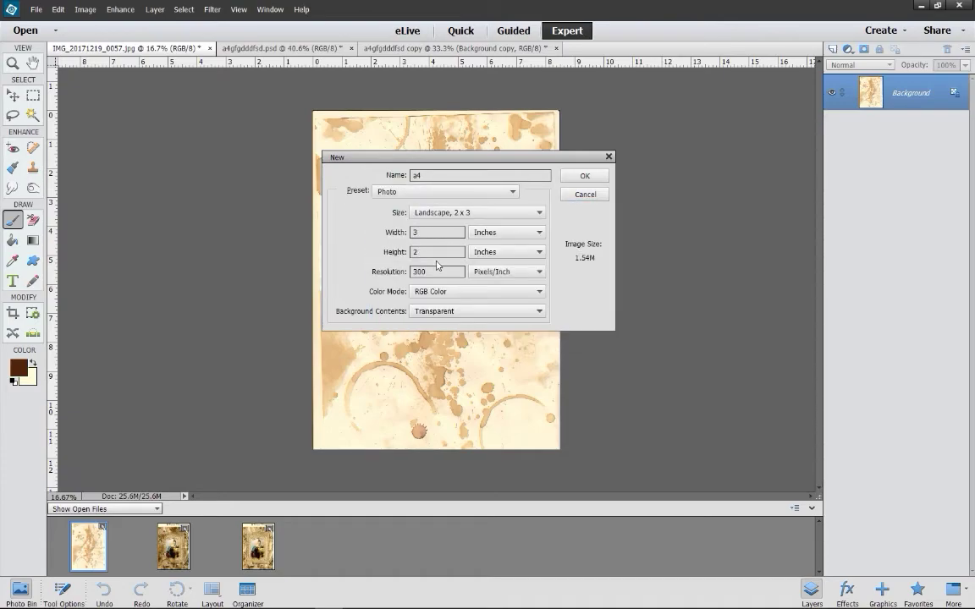
click(435, 212)
click(448, 296)
click(436, 212)
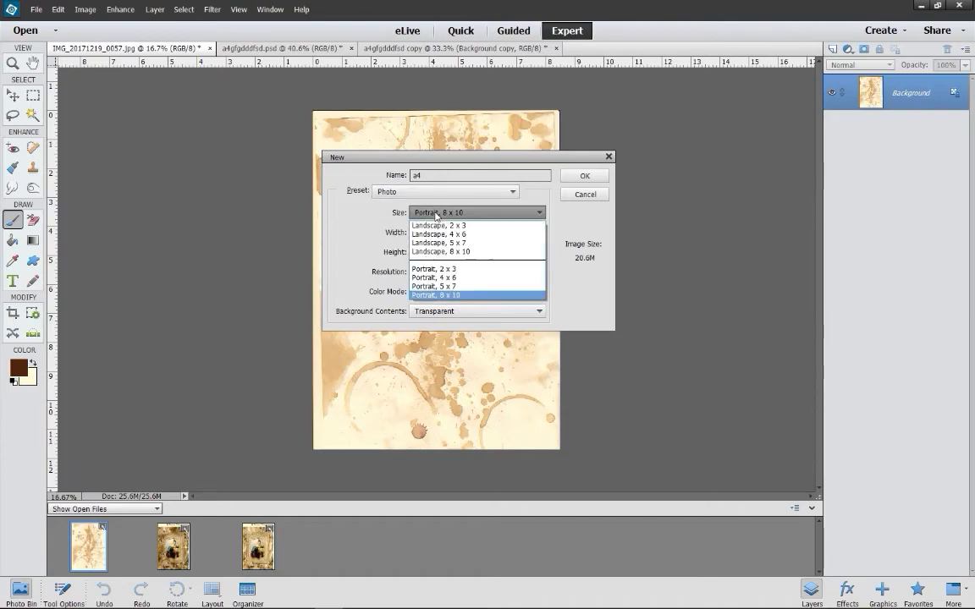
click(398, 192)
- Create the a4 document from the International Paper preset at A4 size, 300 pixels/inch, RGB Color, with a transparent background
click(406, 196)
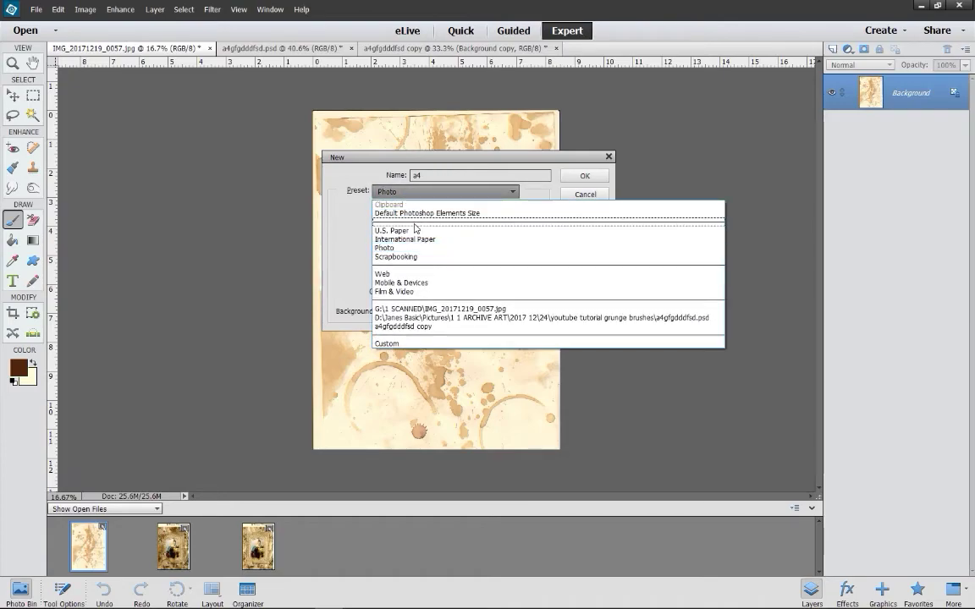
click(416, 236)
click(449, 174)
text(a4)
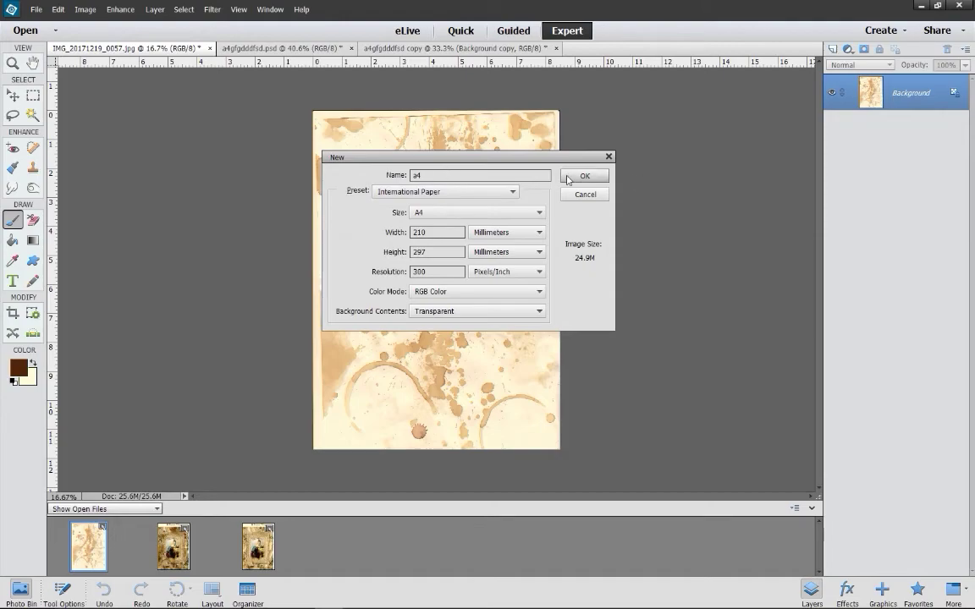
click(584, 176)
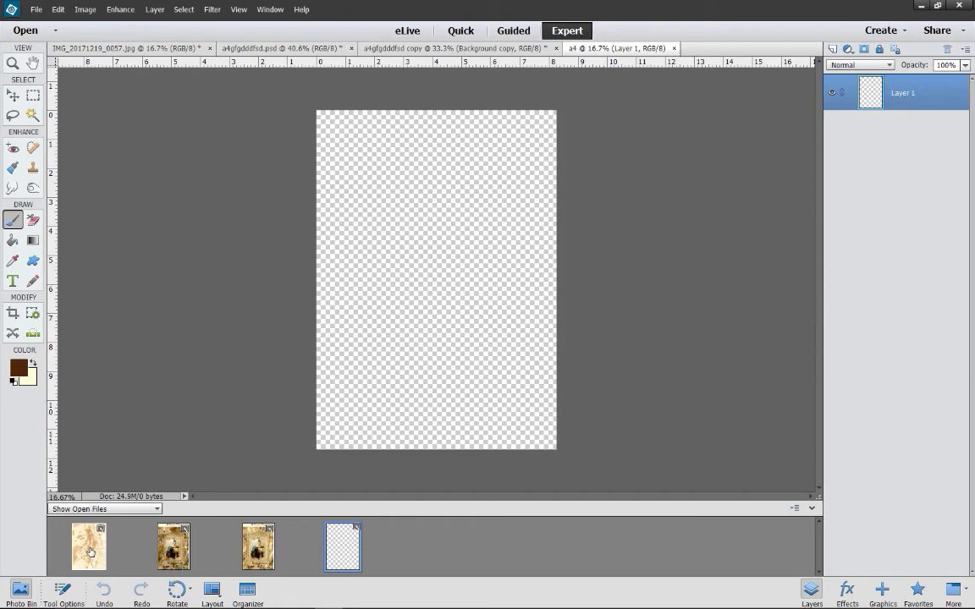
- Place the scanned stain page in the a4 document and scale it to about 112.66% so it covers the whole canvas
drag(91, 552, 414, 225)
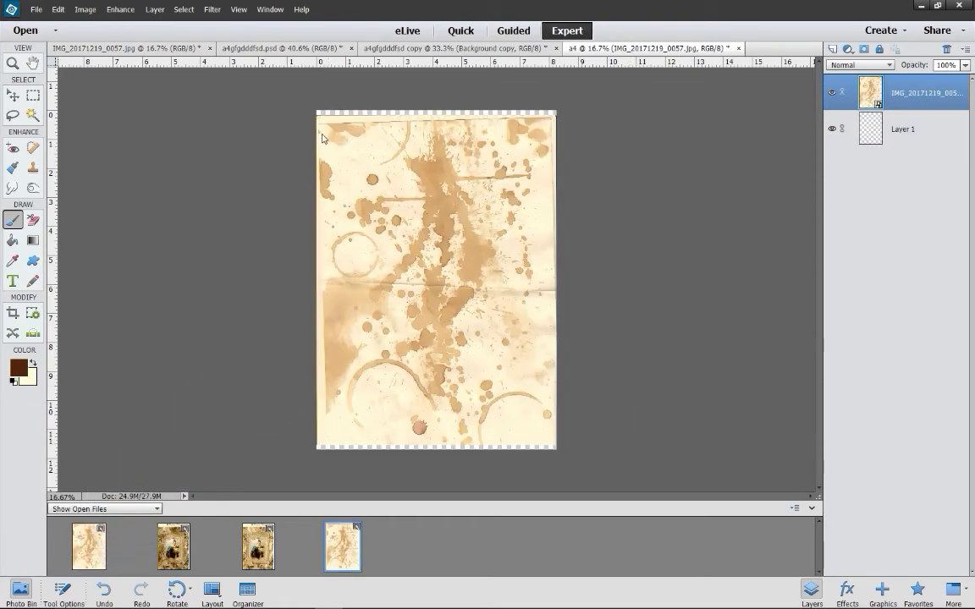
click(13, 93)
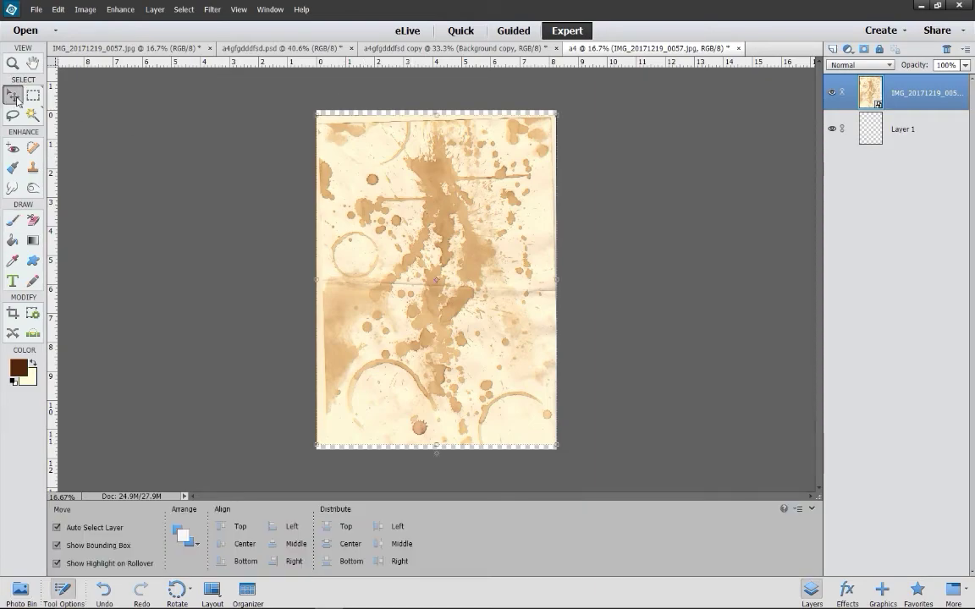
drag(401, 223, 401, 210)
drag(550, 423, 571, 452)
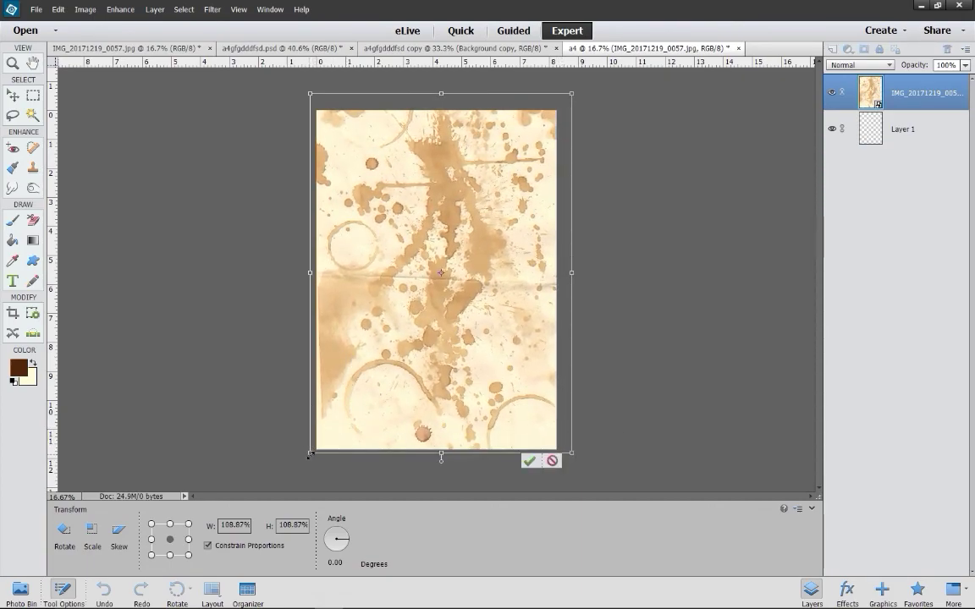
drag(311, 453, 305, 459)
drag(573, 93, 577, 88)
drag(506, 189, 502, 199)
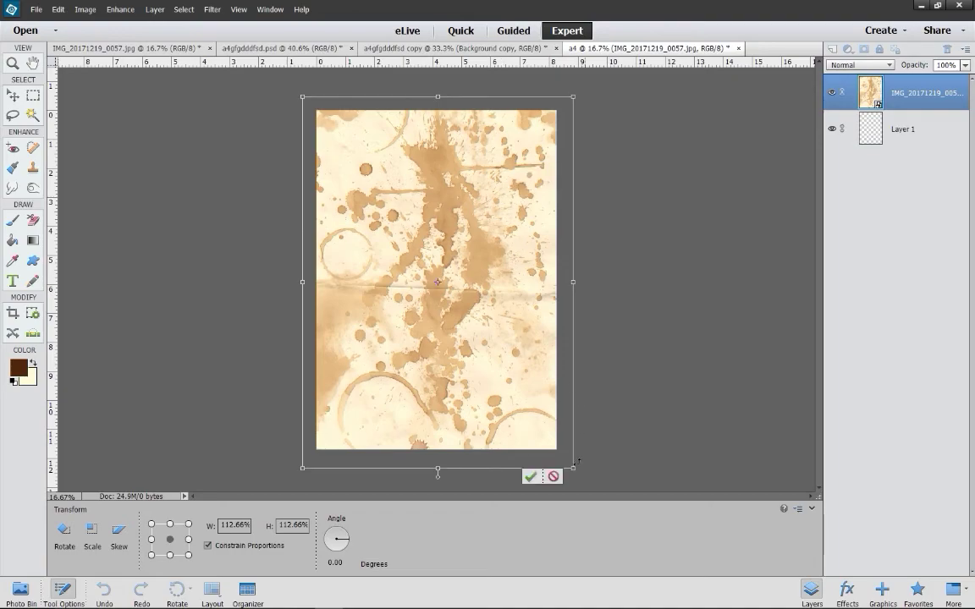
click(530, 478)
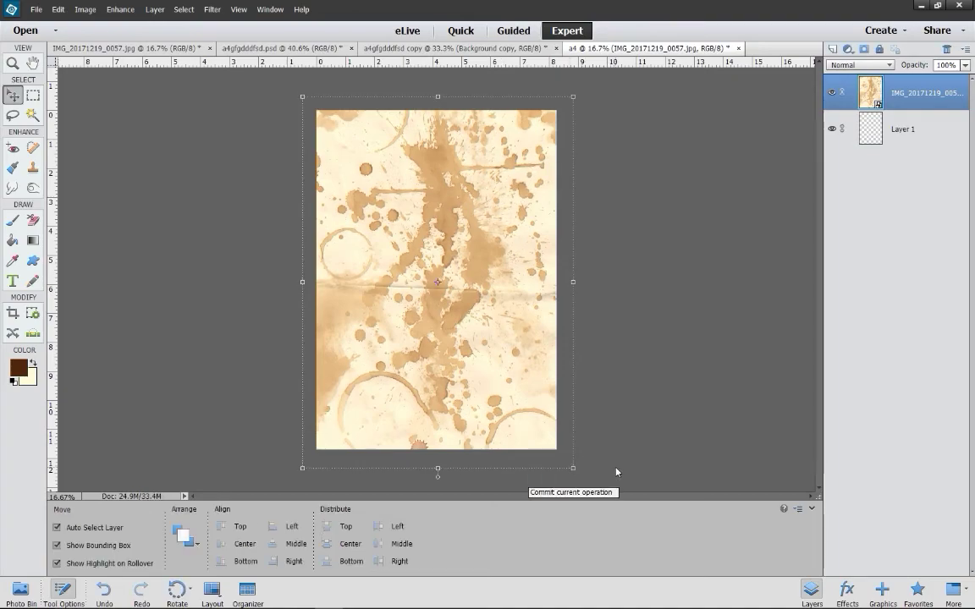
- Flatten the a4 document and add a Levels adjustment layer with the shadow input level at 67
click(155, 9)
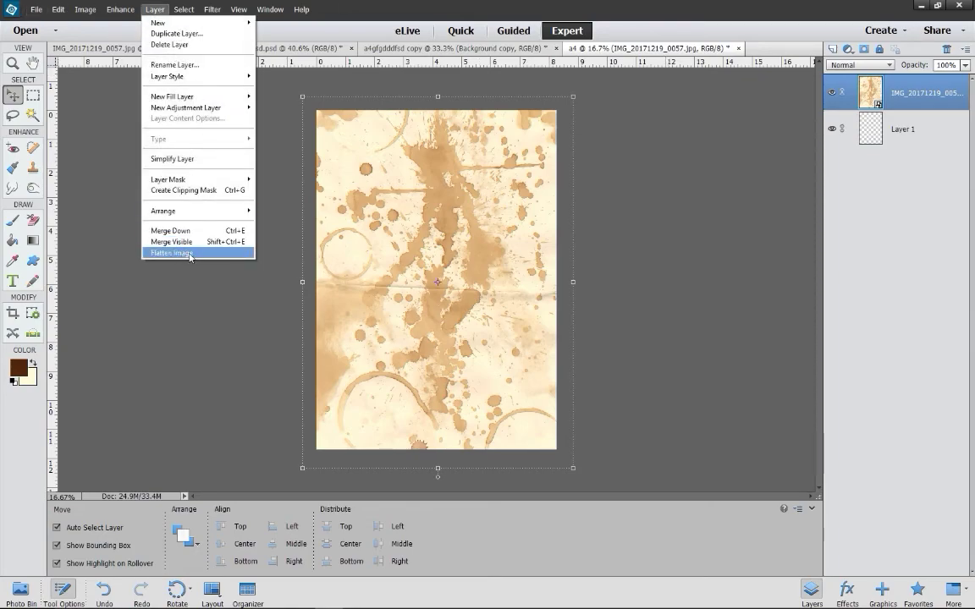
click(189, 254)
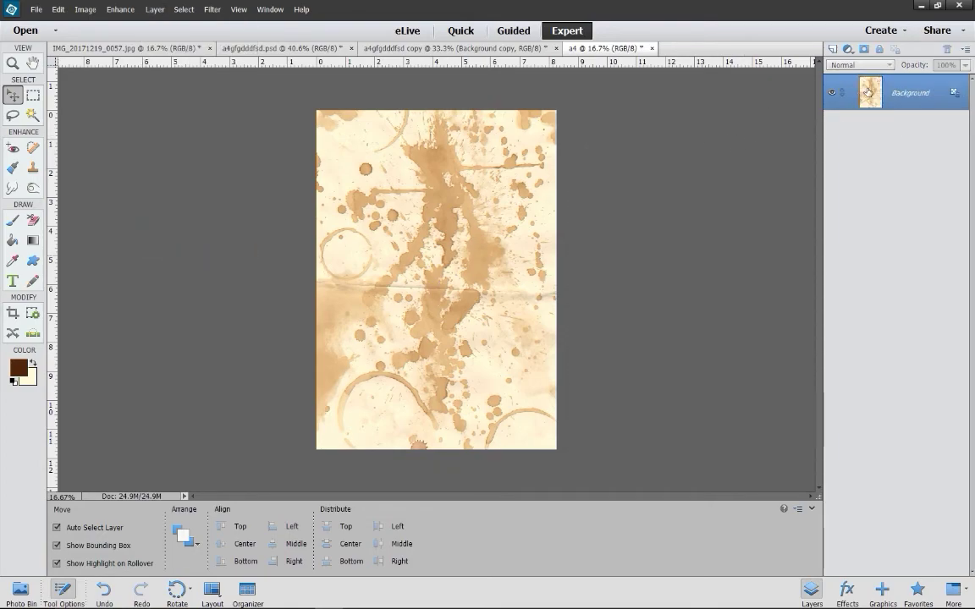
click(848, 50)
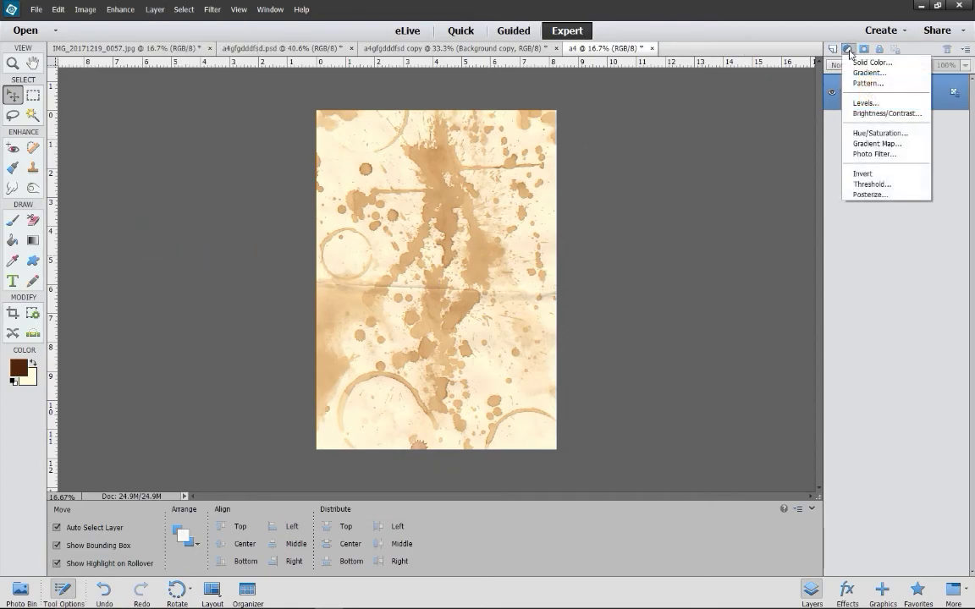
click(863, 103)
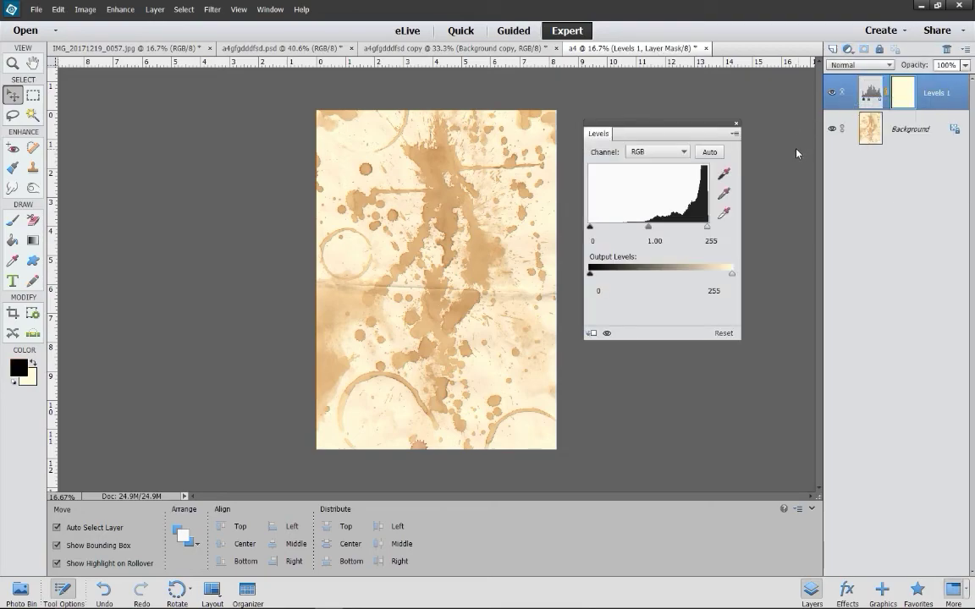
drag(595, 231, 621, 233)
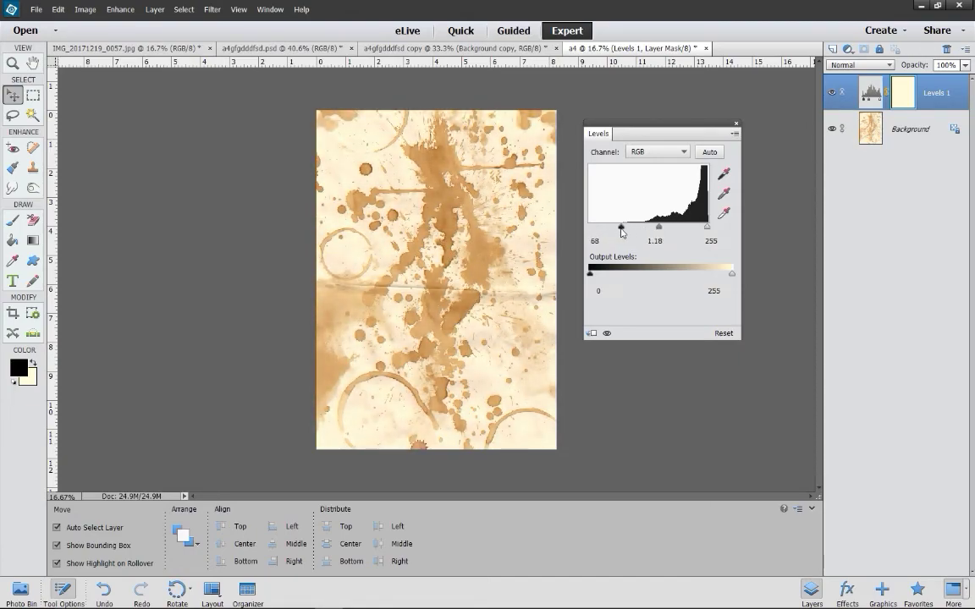
- Add a Hue/Saturation adjustment layer and shift the Yellows hue to +6
click(848, 50)
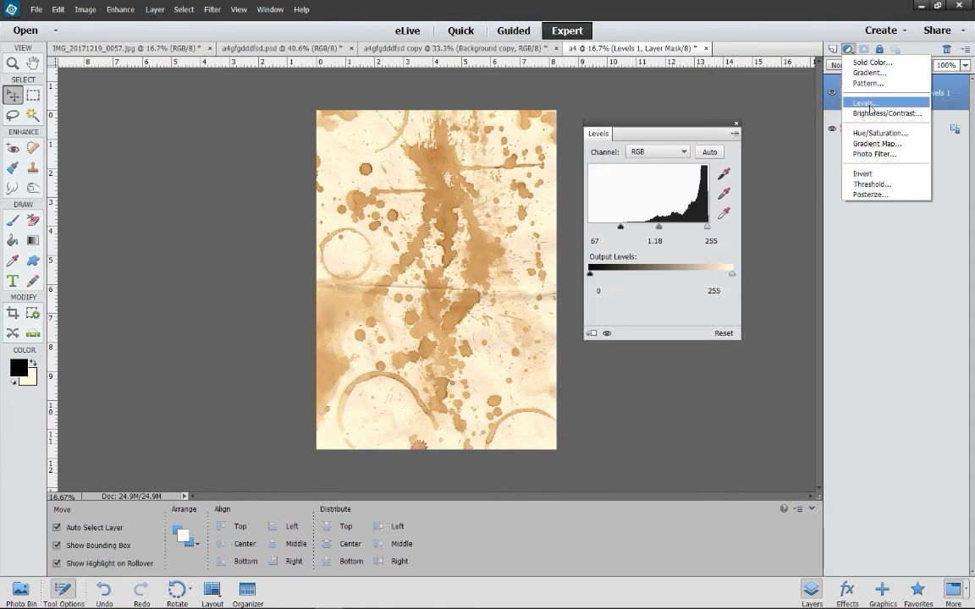
click(872, 133)
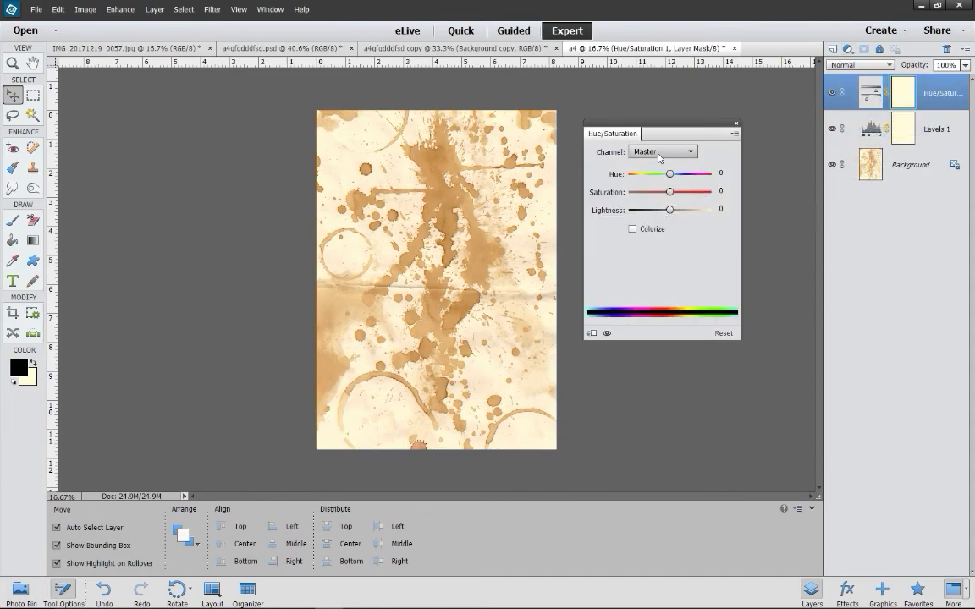
mouse_move(669, 173)
mouse_down()
mouse_move(696, 178)
mouse_move(656, 178)
mouse_move(684, 177)
mouse_move(670, 179)
mouse_up()
click(664, 153)
click(652, 181)
drag(669, 174, 673, 177)
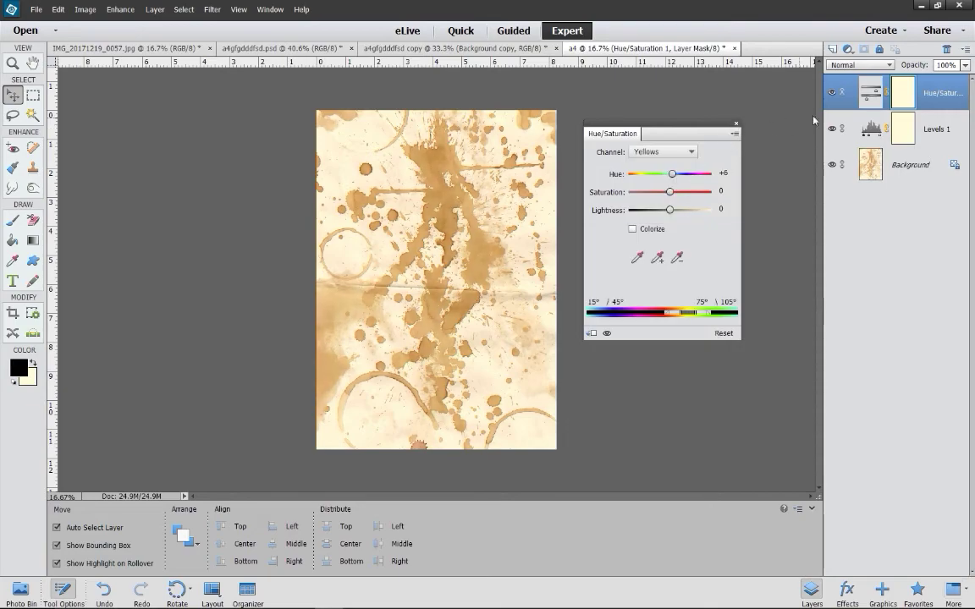
click(736, 123)
- Reopen the Levels 1 adjustment and raise its shadow input level to about 91
click(846, 131)
double_click(870, 128)
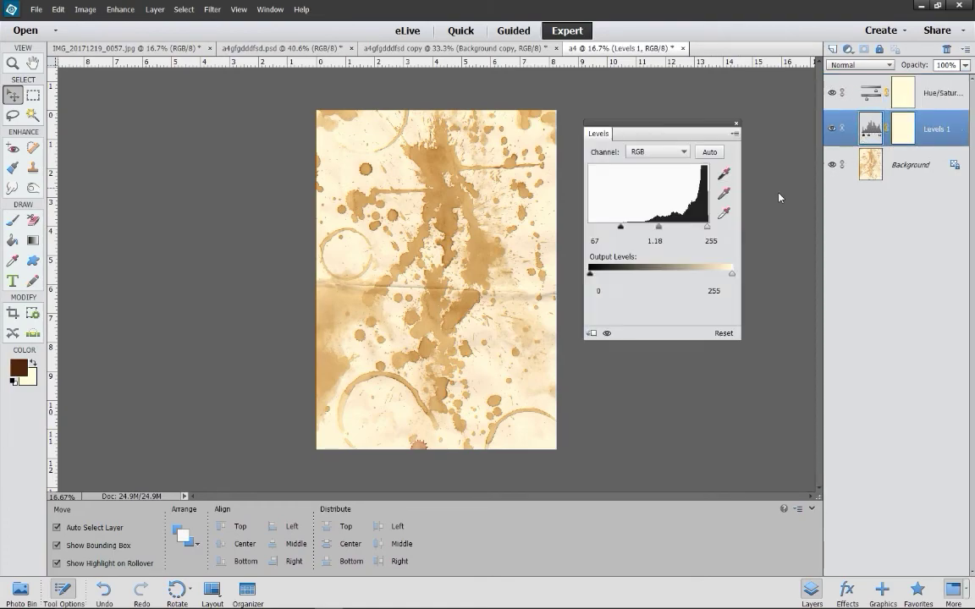
drag(621, 227, 632, 228)
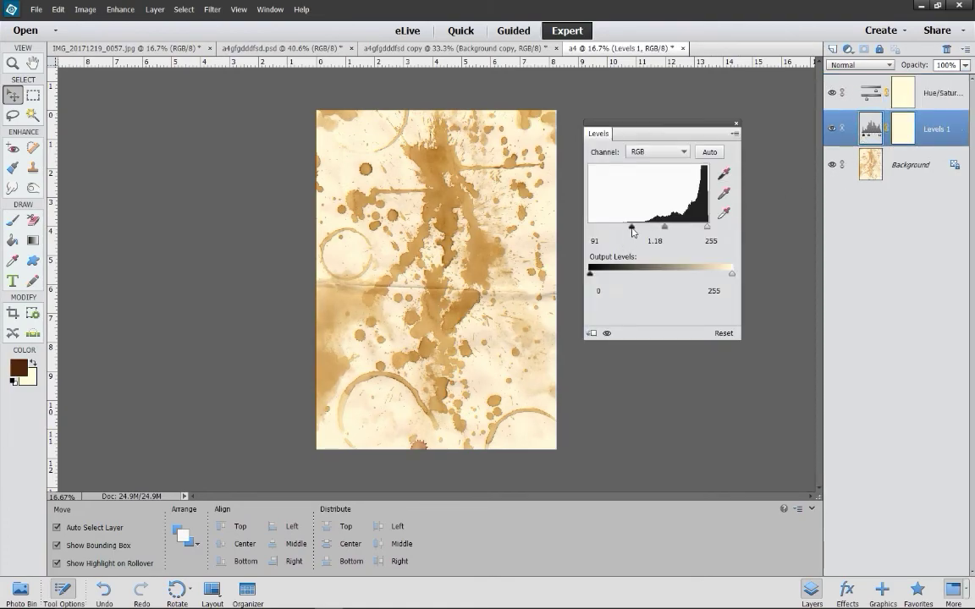
click(735, 125)
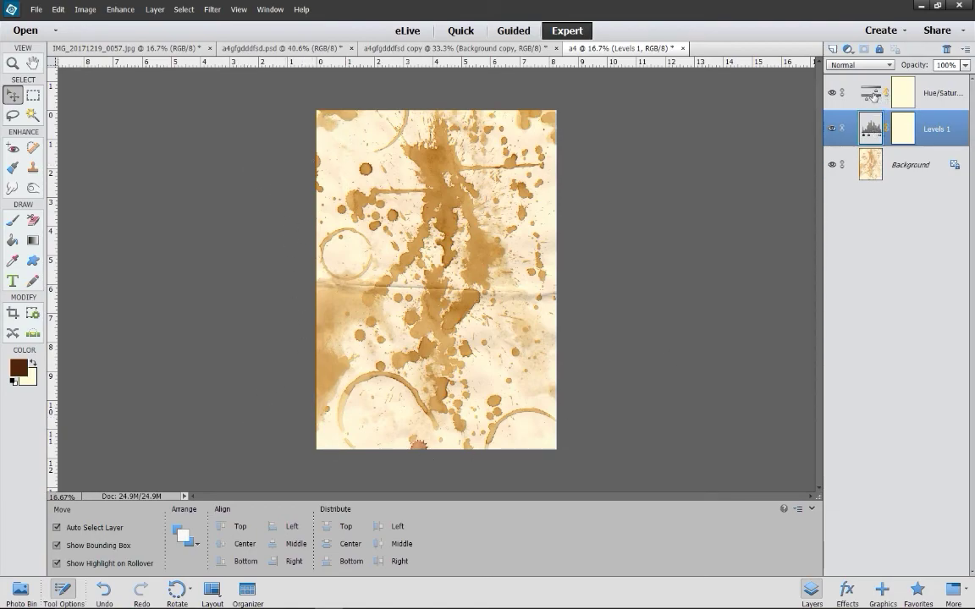
- Flatten the Hue/Saturation and Levels adjustments into the a4 document's background
click(873, 94)
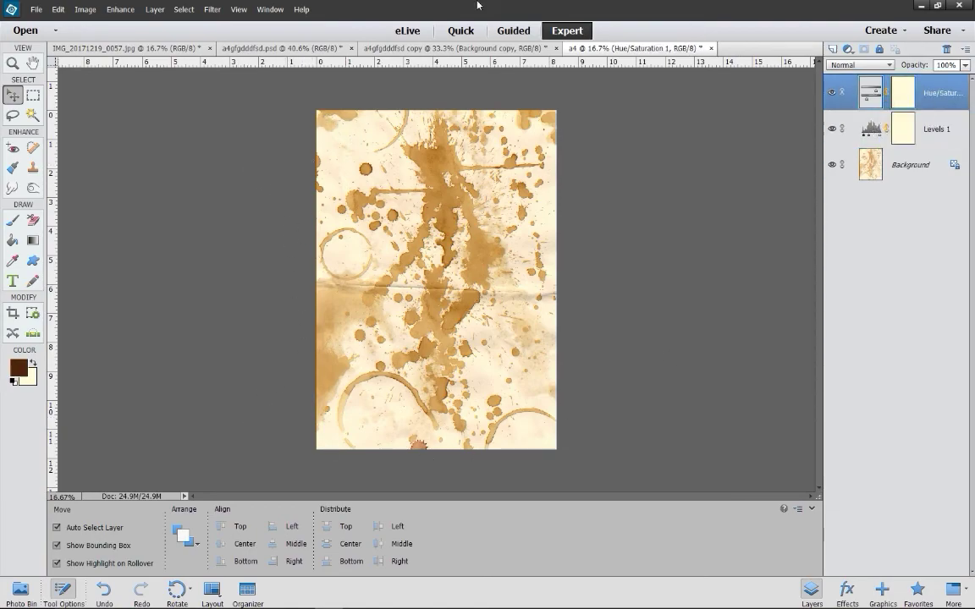
click(155, 9)
click(188, 253)
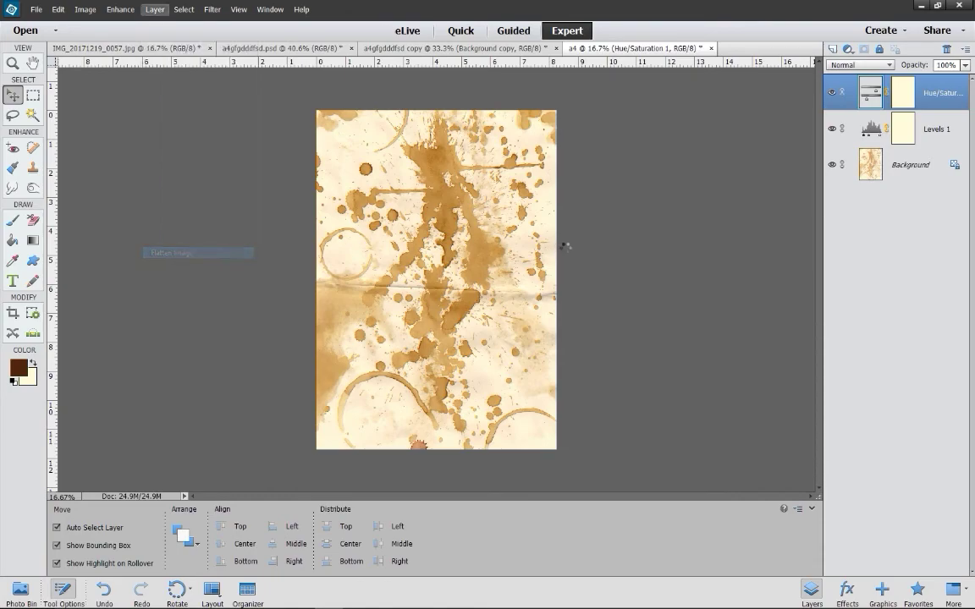
- Switch to the a4gfgdddfsd copy document and place the flattened a4 stain image above the Background copy layer
click(20, 590)
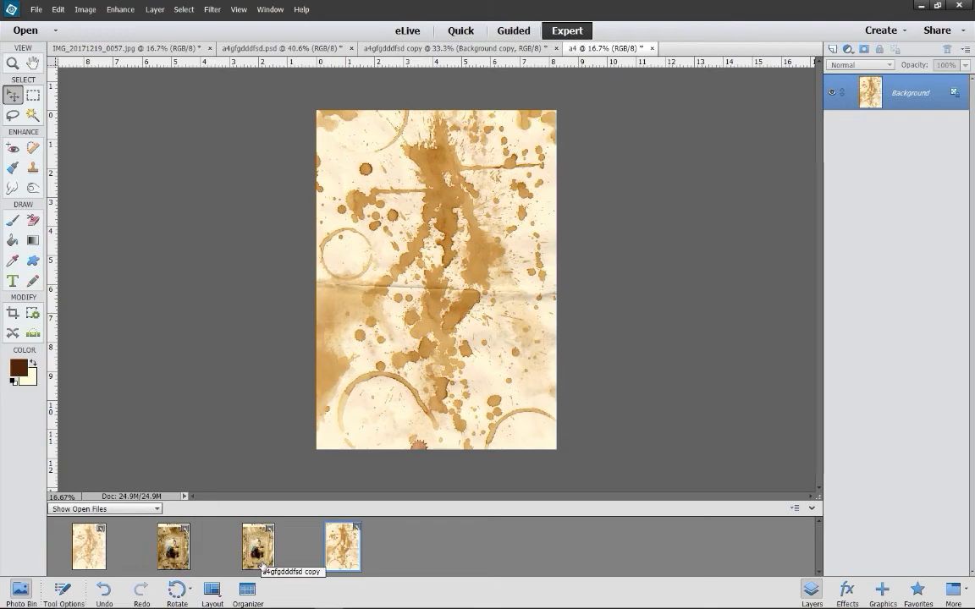
click(259, 561)
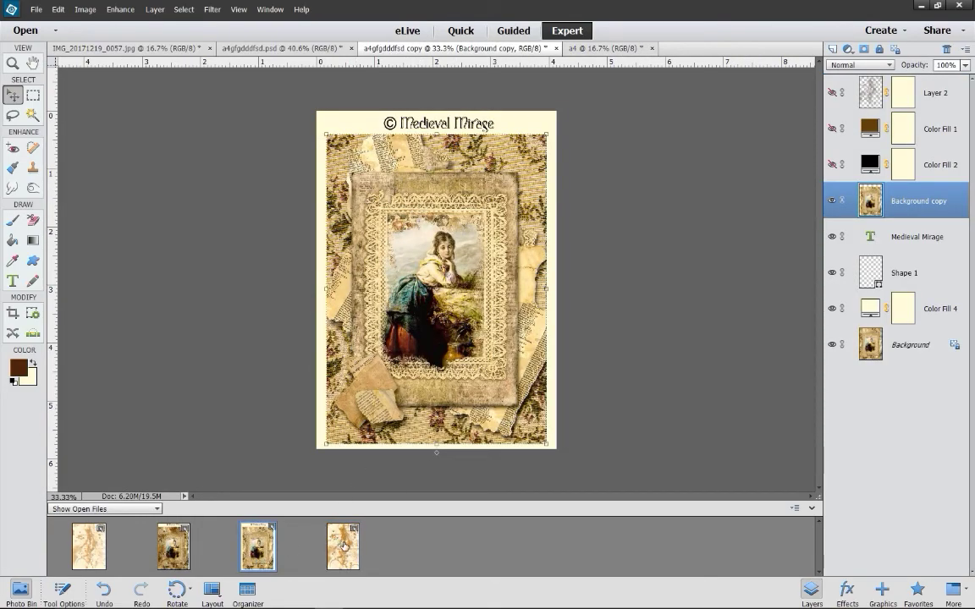
drag(338, 550, 476, 208)
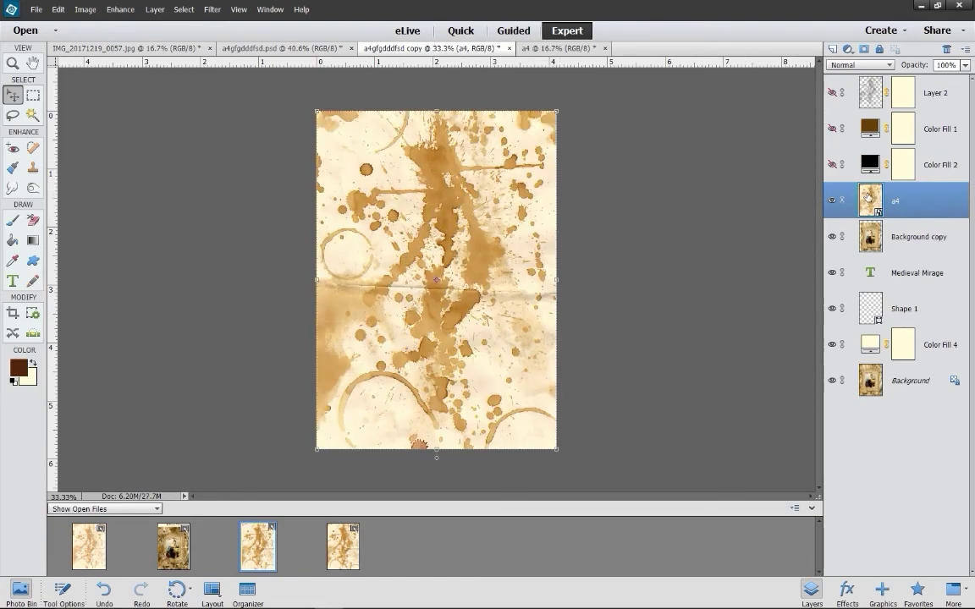
- Try the Screen and Soft Light blend modes on the a4 stain layer with opacity lowered to 65%
click(861, 64)
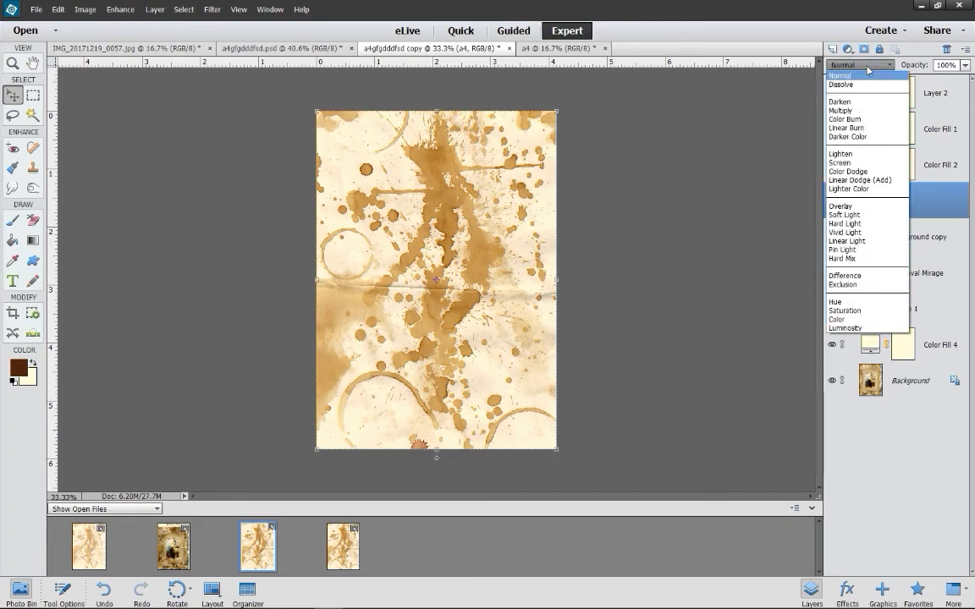
click(856, 163)
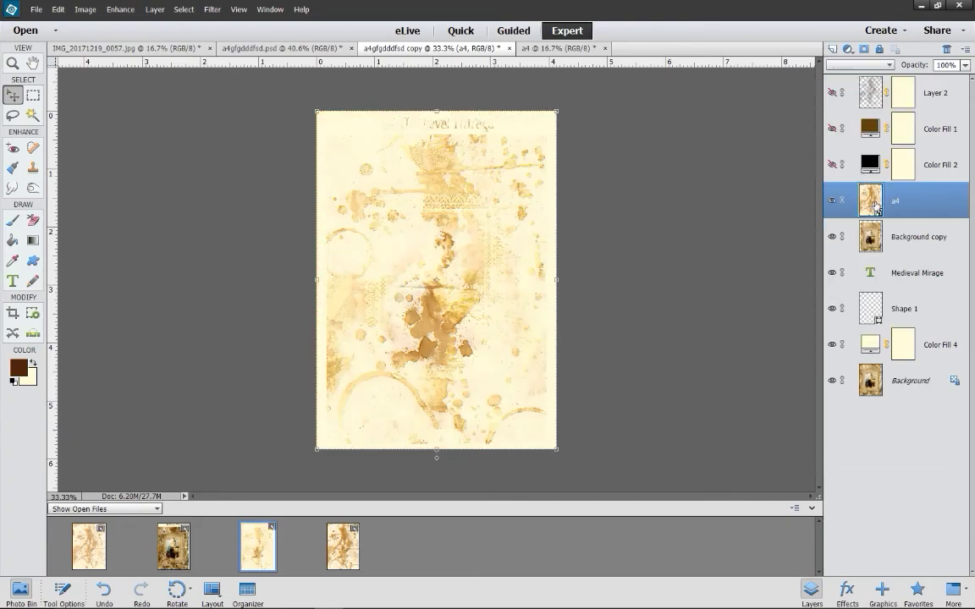
click(964, 64)
drag(964, 79, 947, 78)
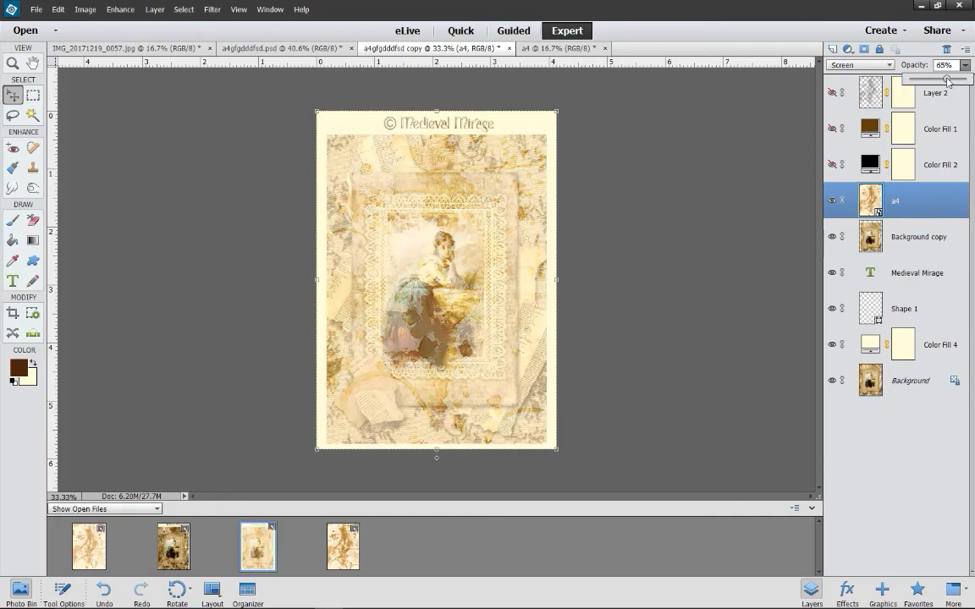
click(861, 64)
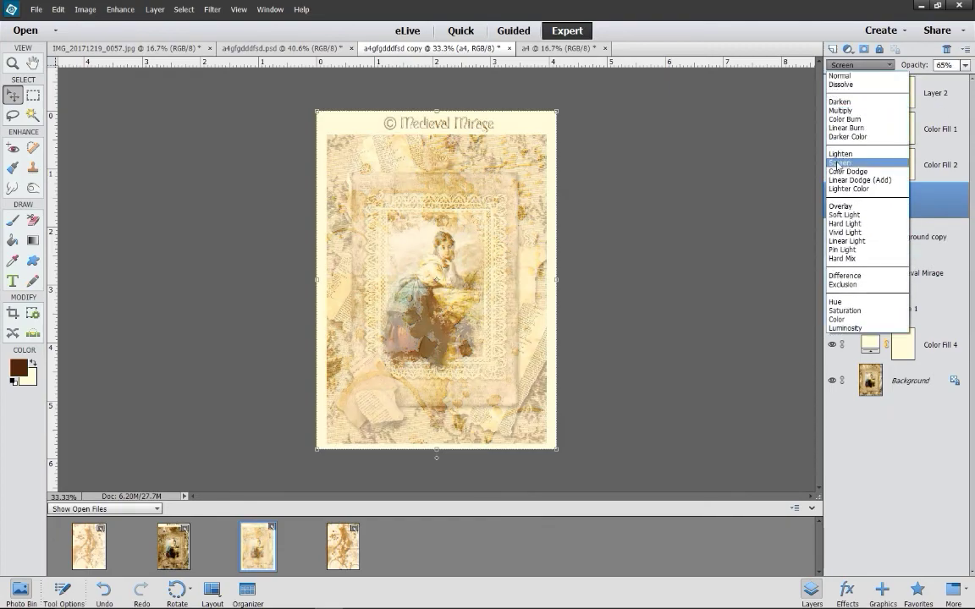
click(837, 216)
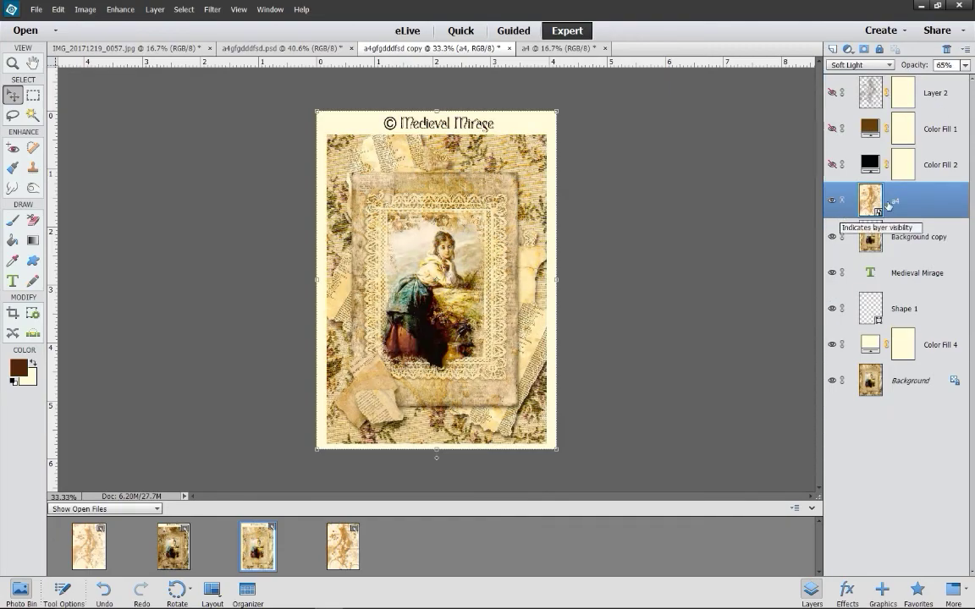
- Set the a4 stain layer's blend mode to Multiply at 100% opacity
click(861, 65)
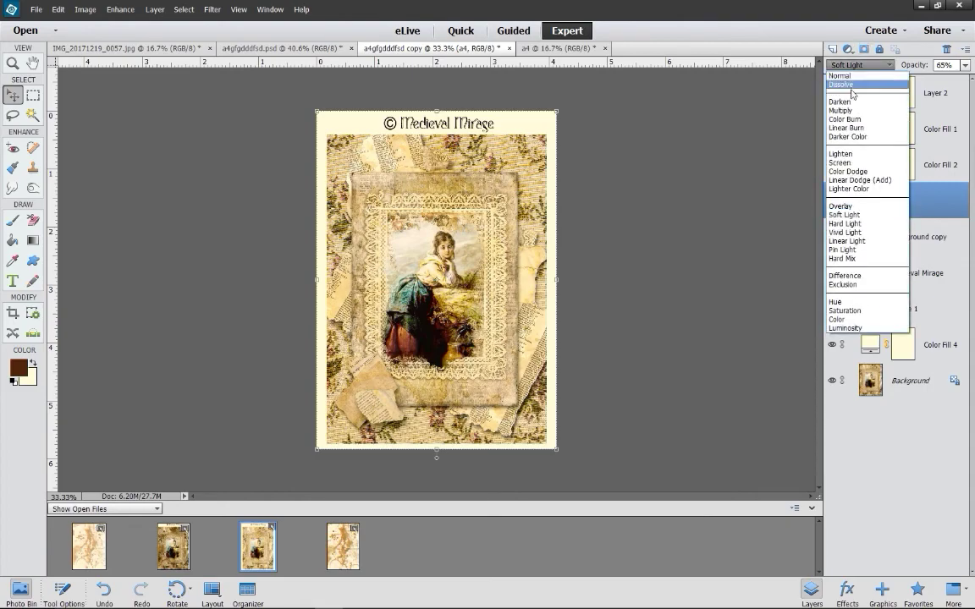
click(852, 111)
click(944, 65)
text(65)
key(Return)
drag(964, 67, 972, 78)
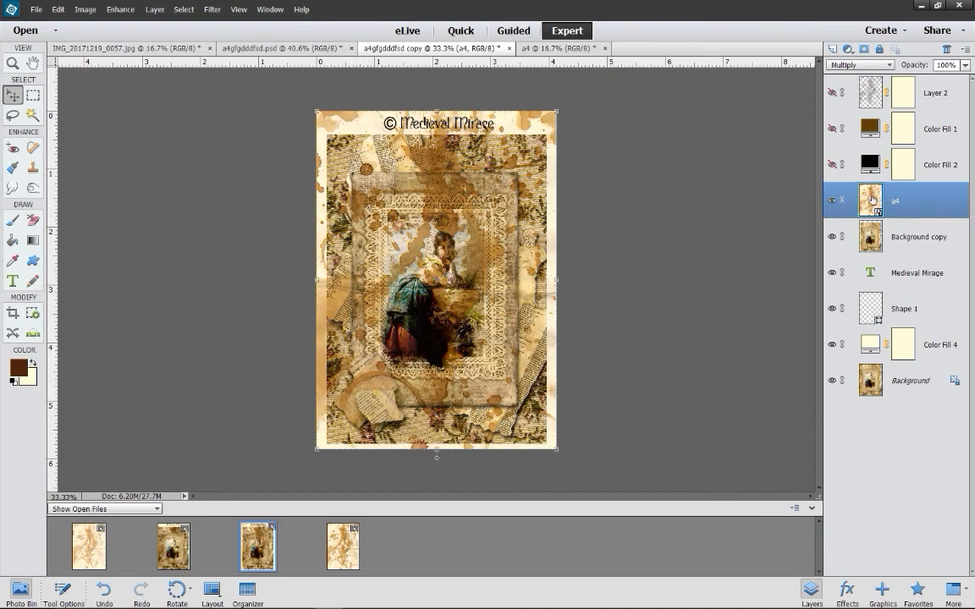
- Add a layer mask to the a4 stain layer and paint black over the central portrait with a soft 500 px brush
click(864, 49)
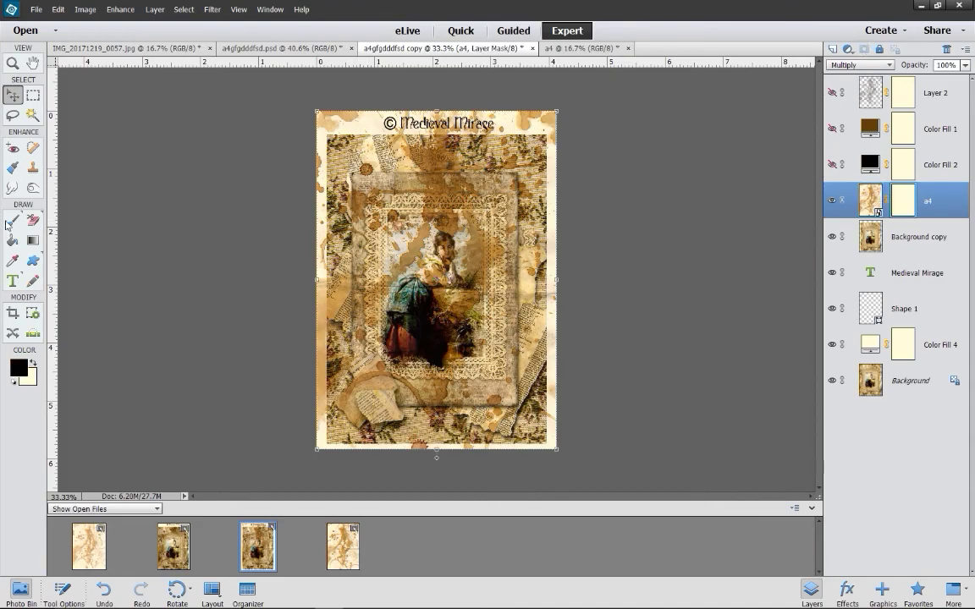
click(10, 219)
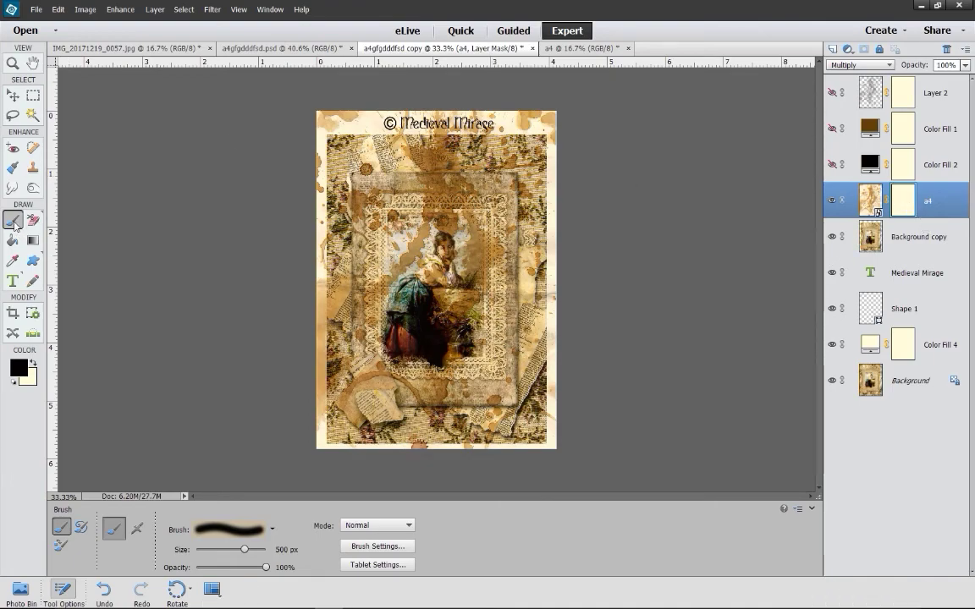
mouse_move(372, 220)
mouse_down()
mouse_move(399, 241)
mouse_move(410, 200)
mouse_move(406, 213)
mouse_move(388, 204)
mouse_move(406, 182)
mouse_move(380, 269)
mouse_move(394, 311)
mouse_move(361, 313)
mouse_up()
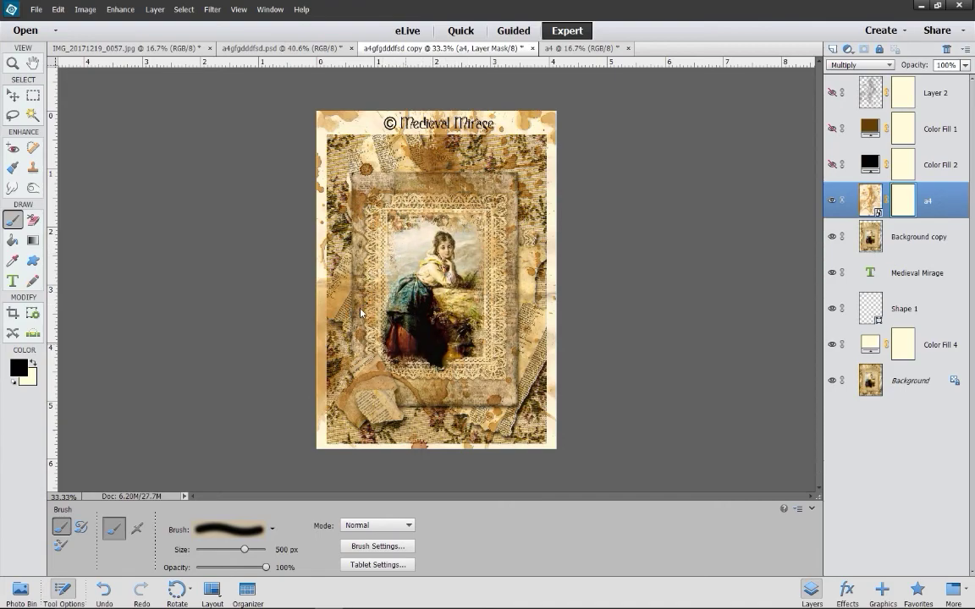
mouse_move(443, 271)
mouse_down()
mouse_move(404, 160)
mouse_move(355, 190)
mouse_move(413, 300)
mouse_move(432, 332)
mouse_up()
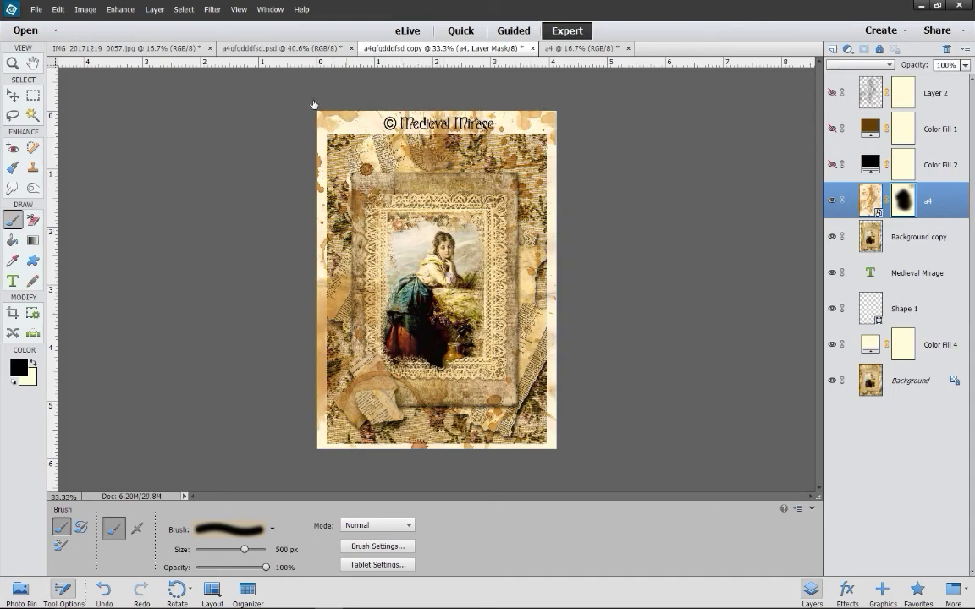
- Clip the a4 stain layer to the Background copy layer, then select the Background copy layer
right_click(863, 202)
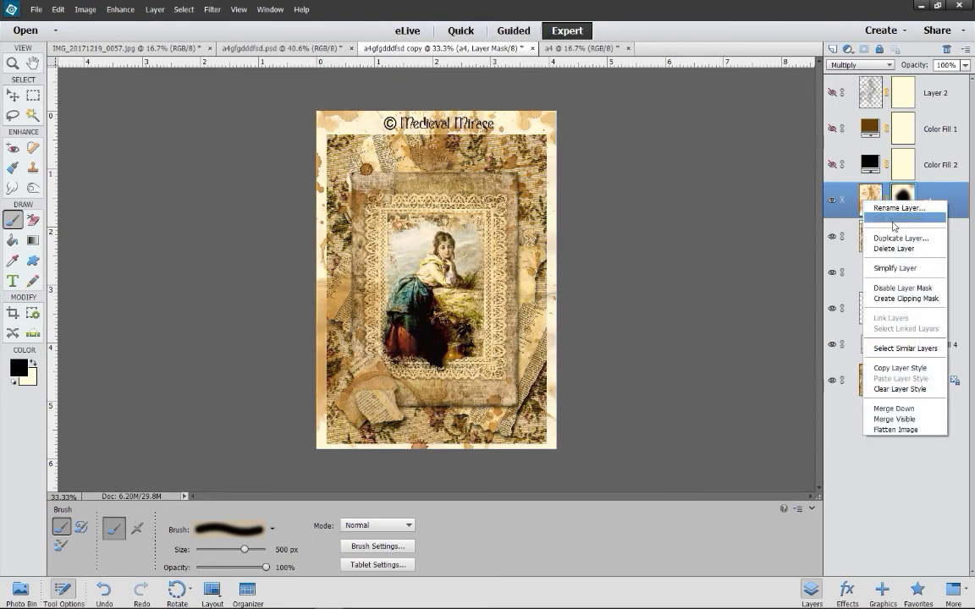
click(906, 299)
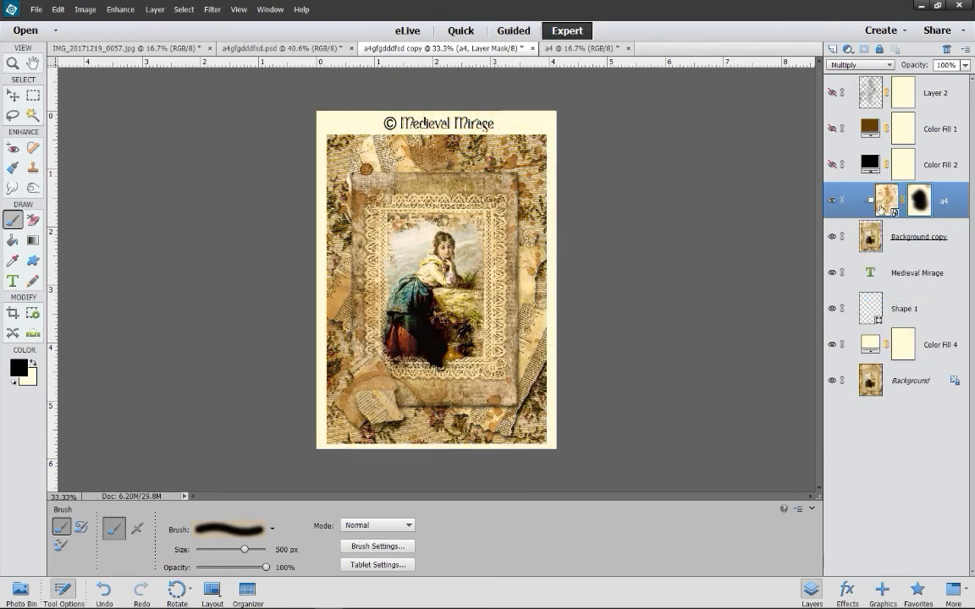
click(870, 238)
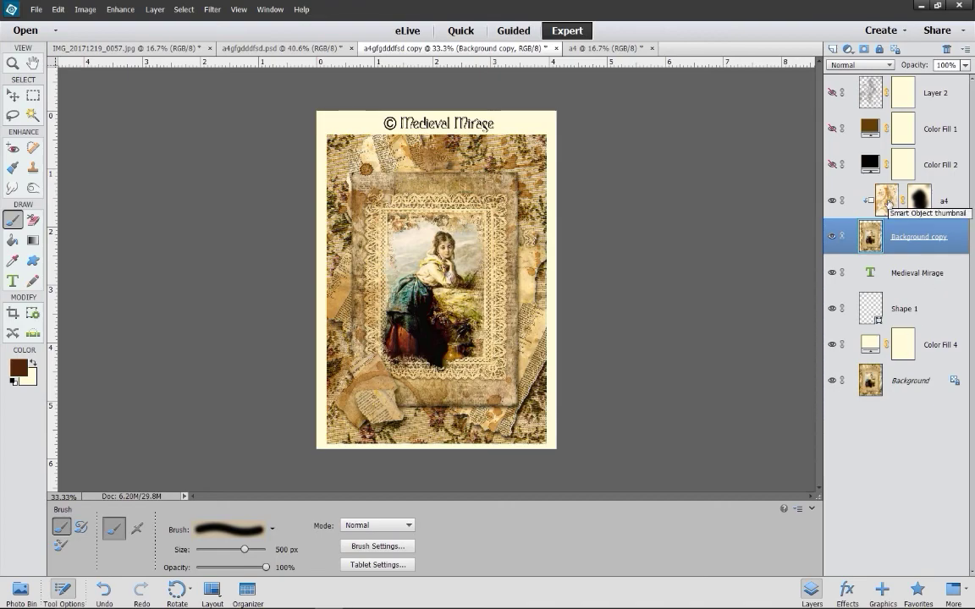
- Duplicate the a4 stain layer as a4 copy within the same document and hide both stain layers
right_click(886, 202)
click(846, 236)
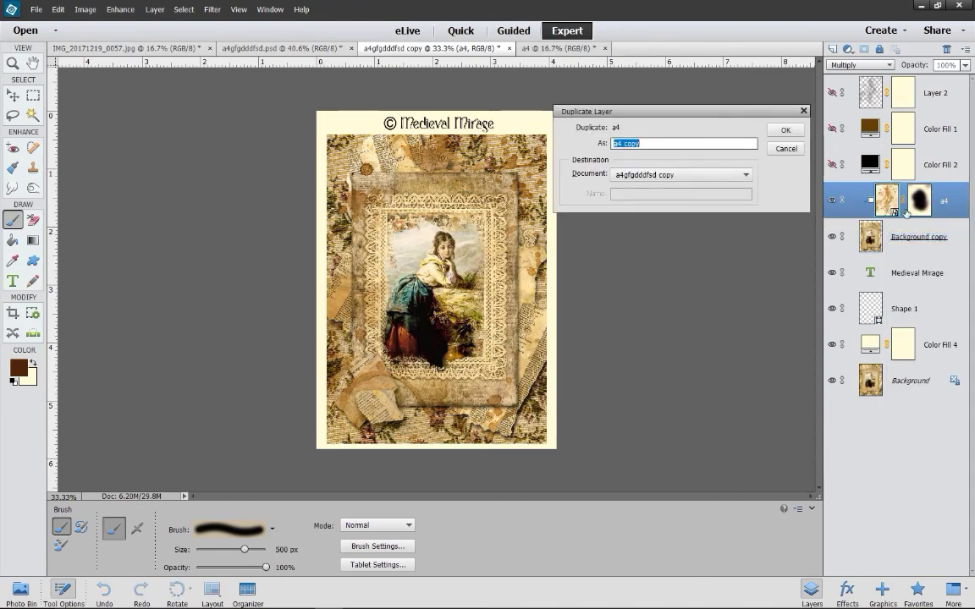
click(785, 131)
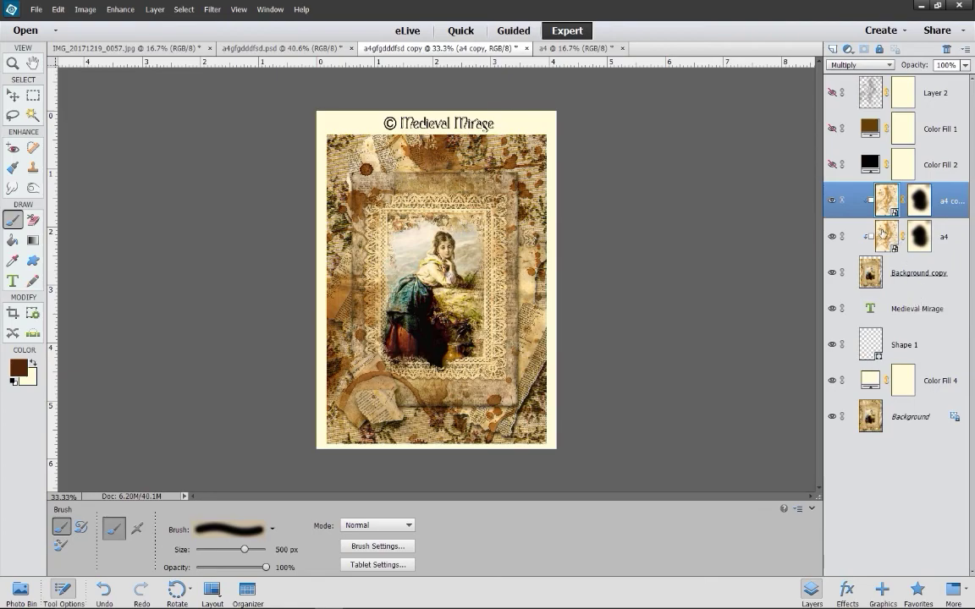
click(832, 200)
click(833, 238)
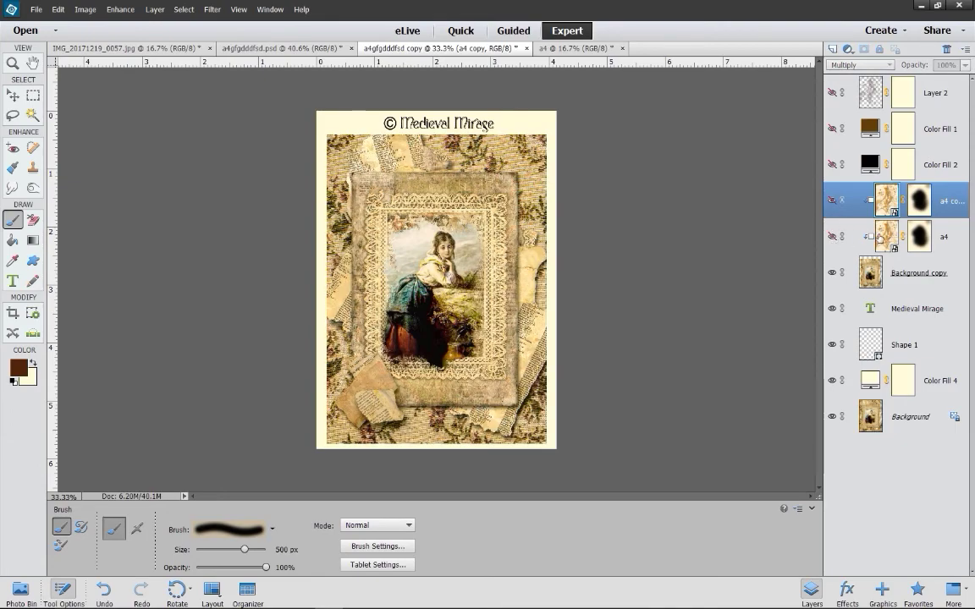
- In the a4 document, add a Hue/Saturation adjustment layer with Saturation at -100
click(25, 590)
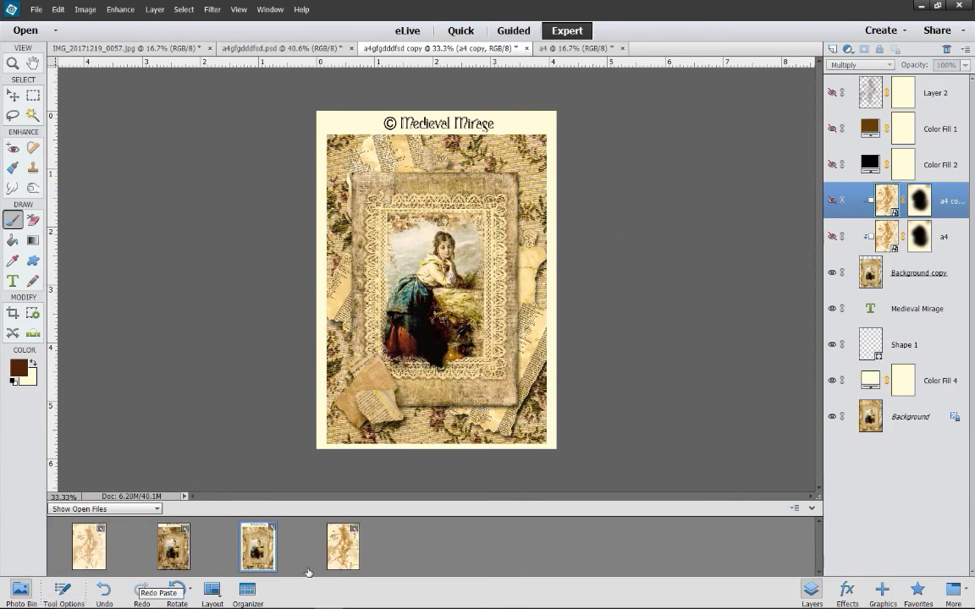
click(343, 546)
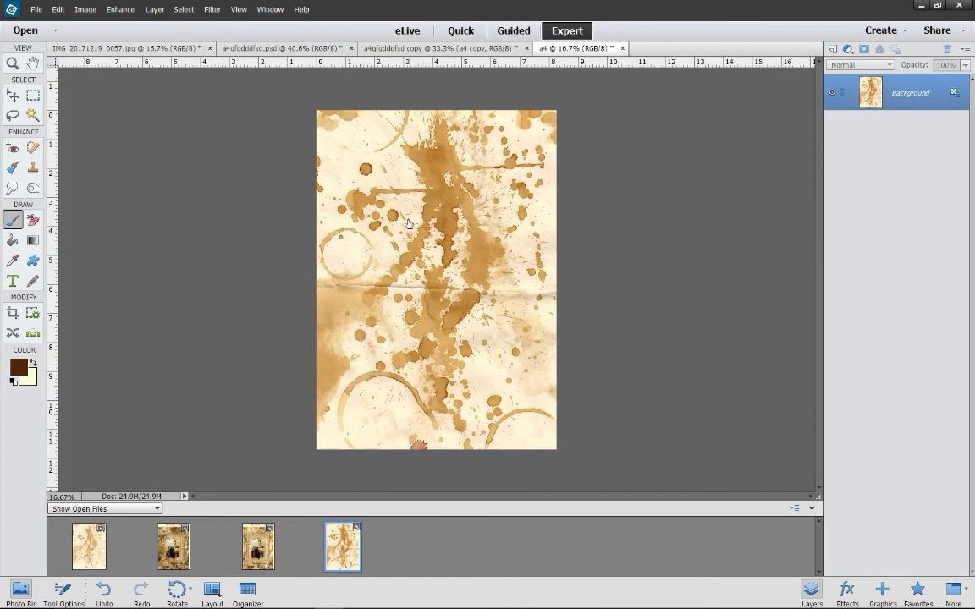
click(847, 50)
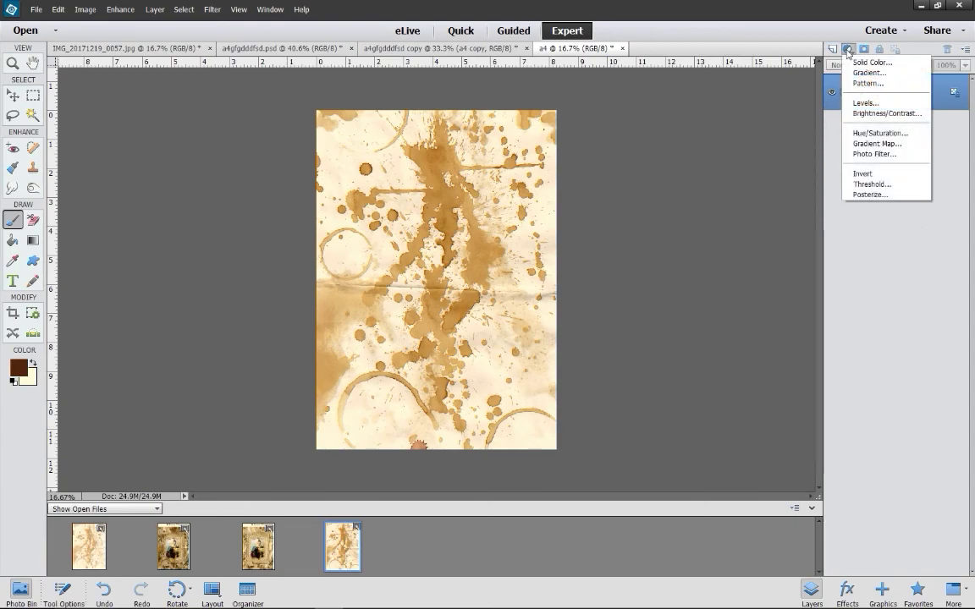
click(858, 134)
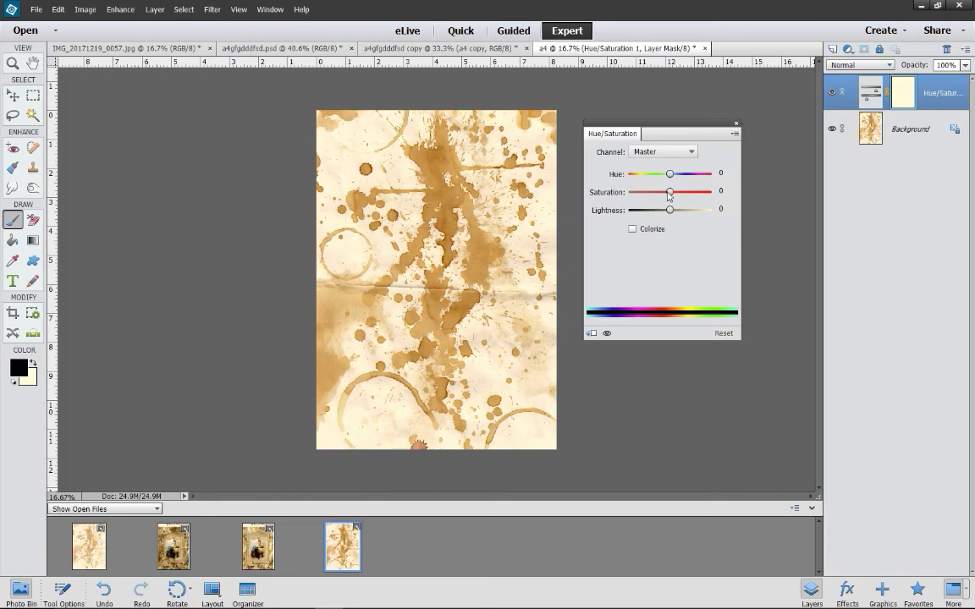
drag(669, 192, 629, 192)
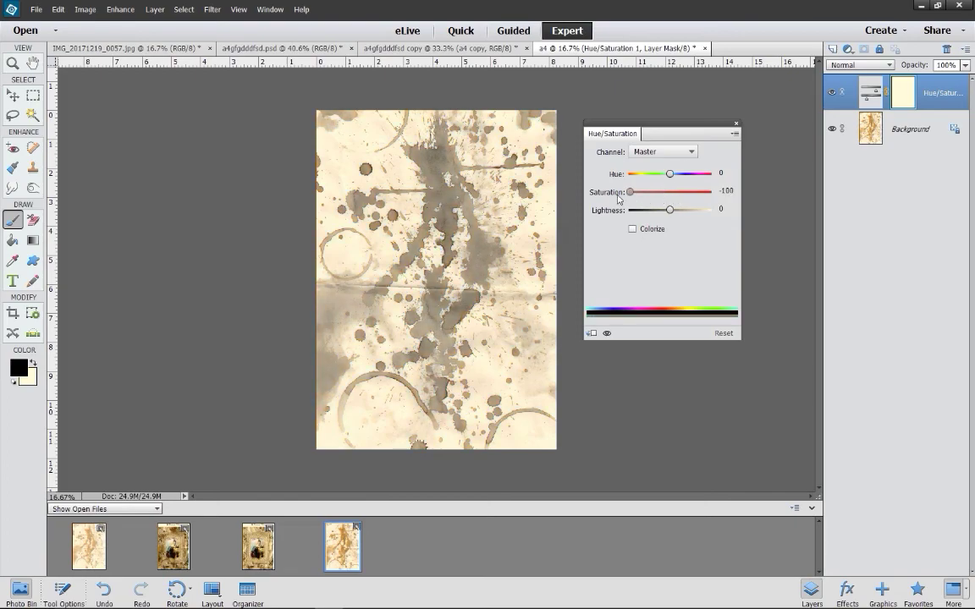
click(735, 125)
- Add a Levels adjustment layer with the shadow input at 96 and flatten the image
click(847, 50)
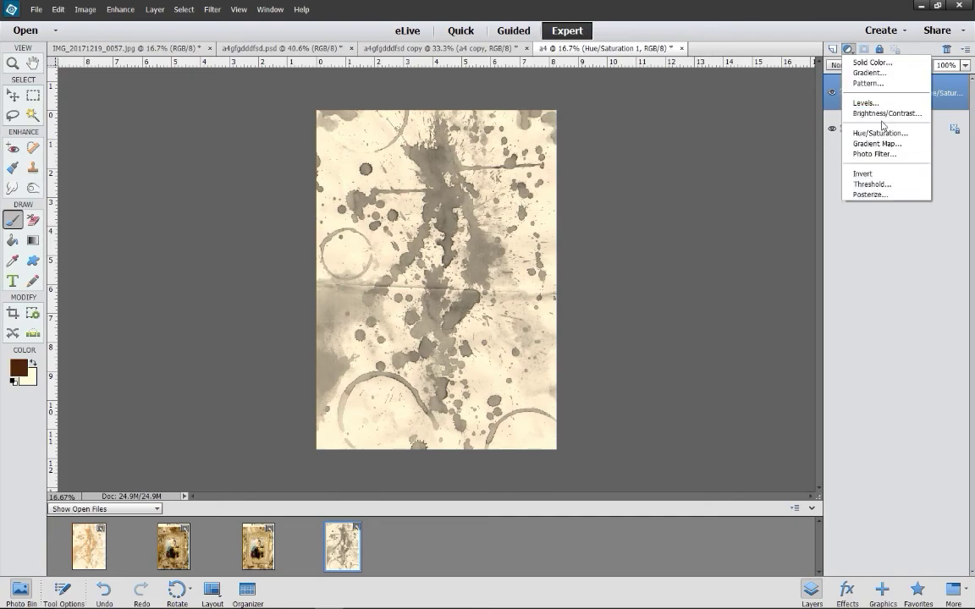
click(865, 102)
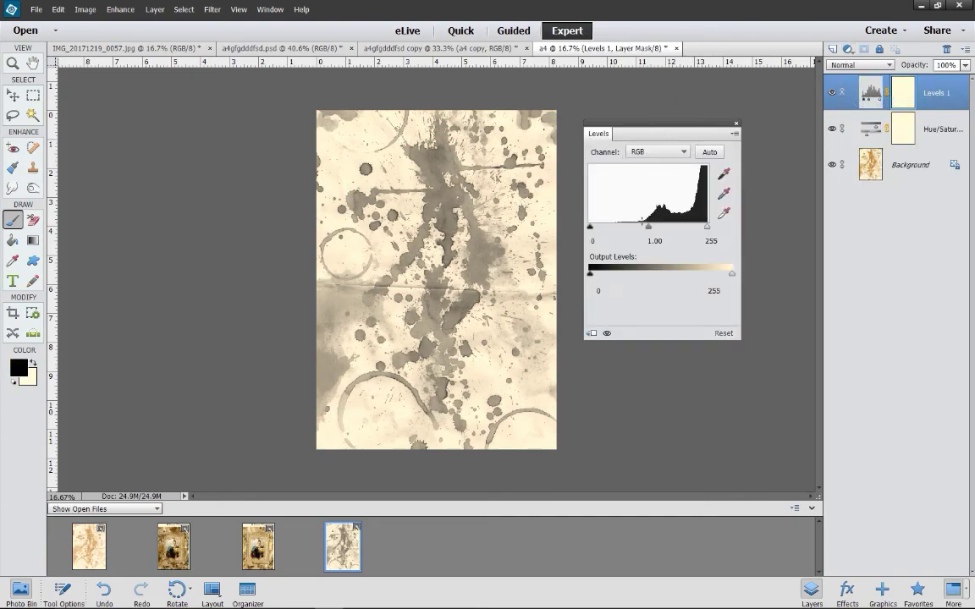
drag(591, 229, 635, 237)
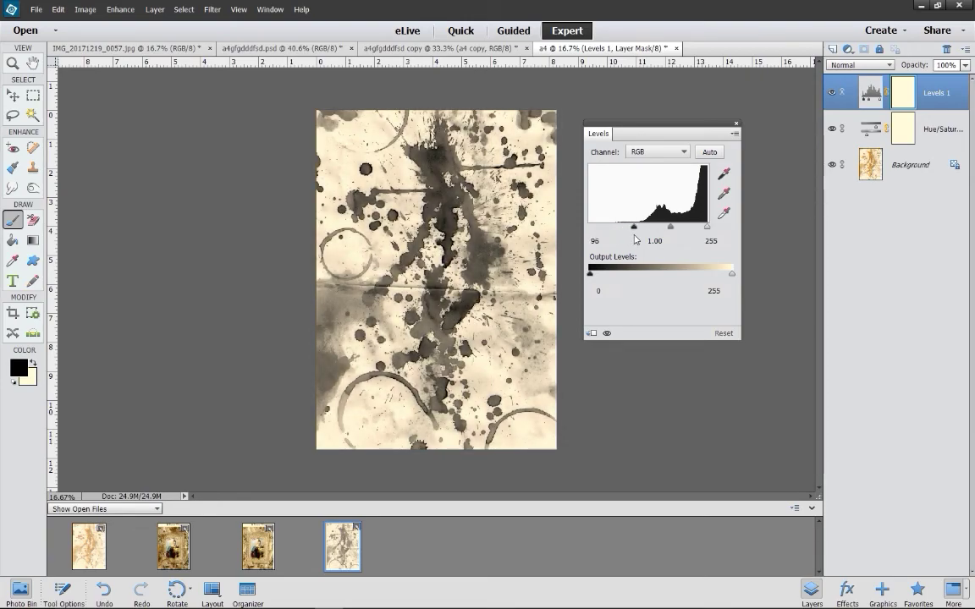
click(735, 123)
click(863, 95)
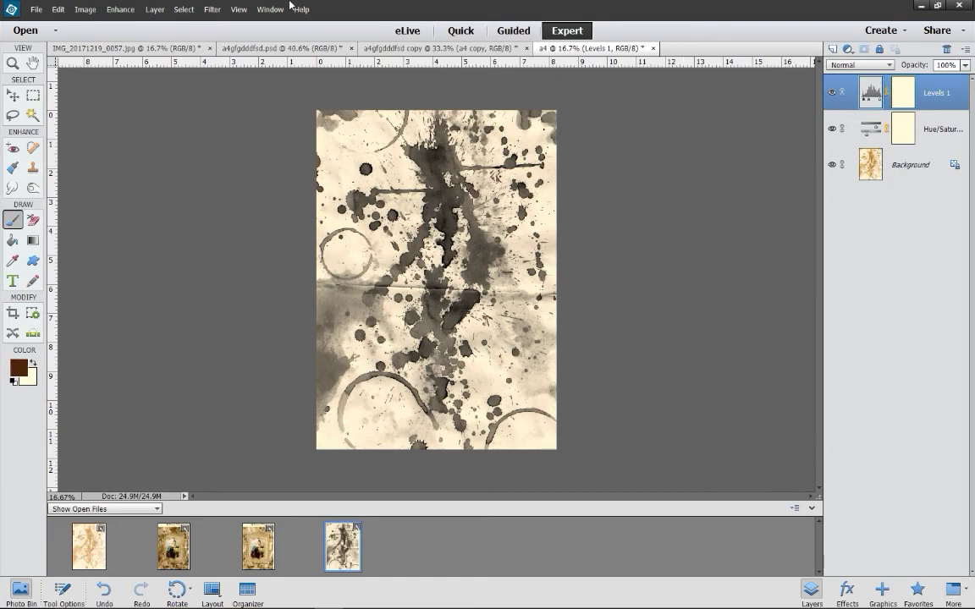
click(184, 9)
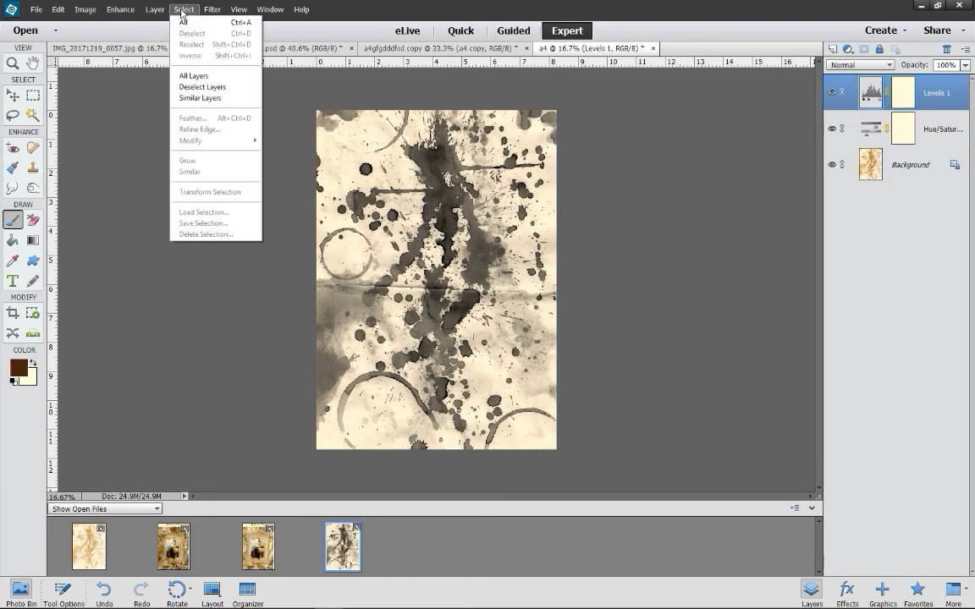
click(188, 254)
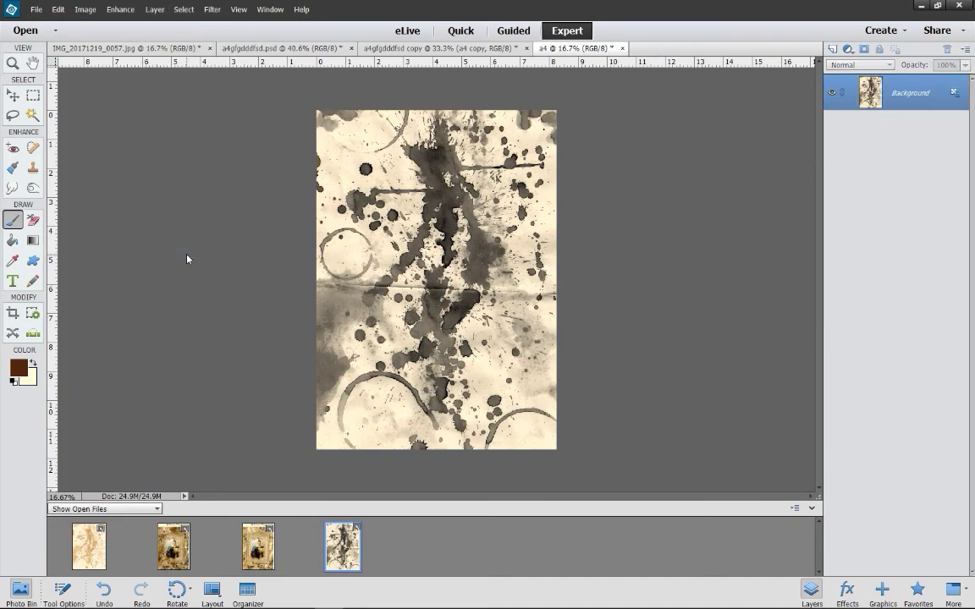
- Define the flattened stain image as a brush named Grunge Brush
click(58, 9)
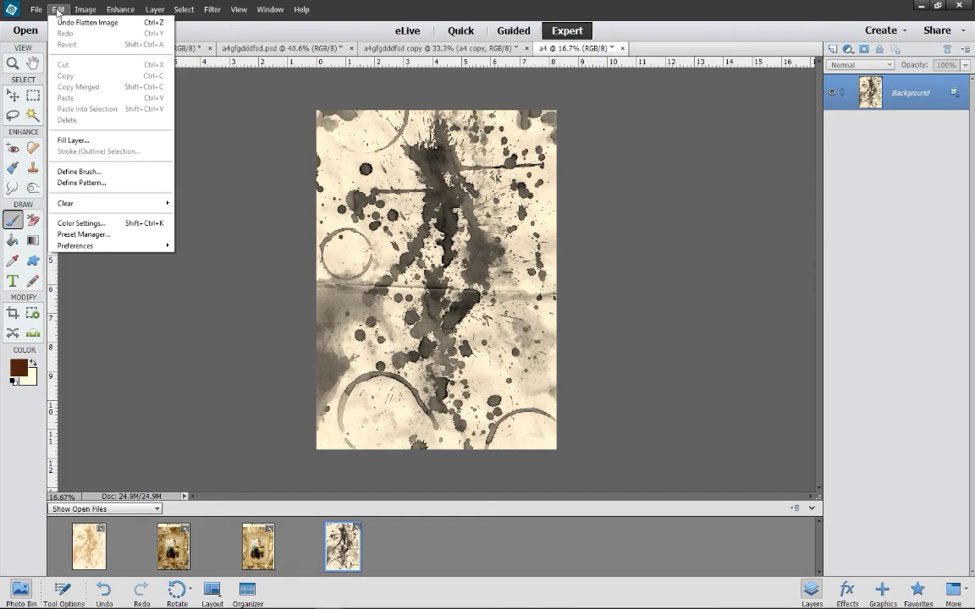
click(81, 172)
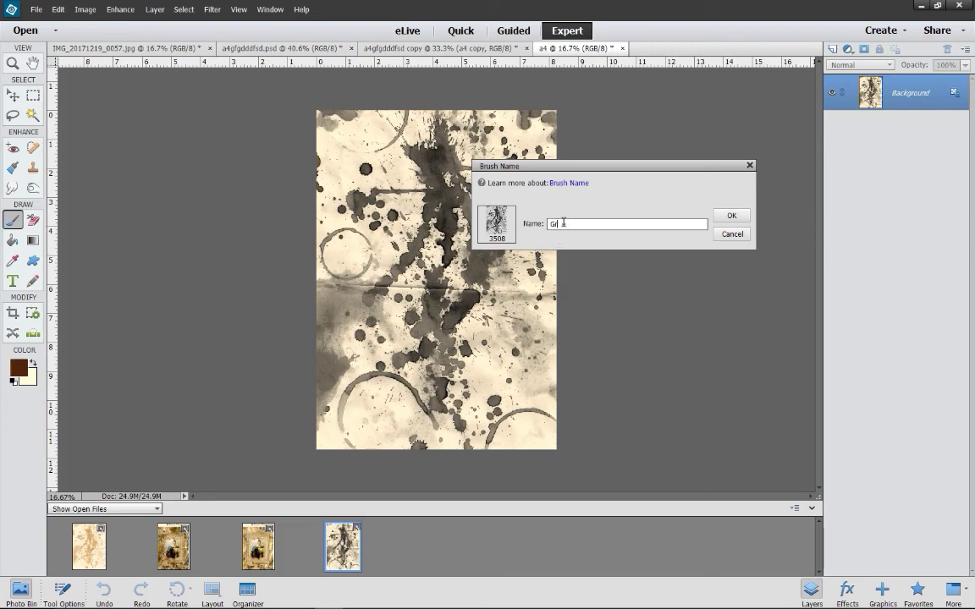
text(Grunge Brush)
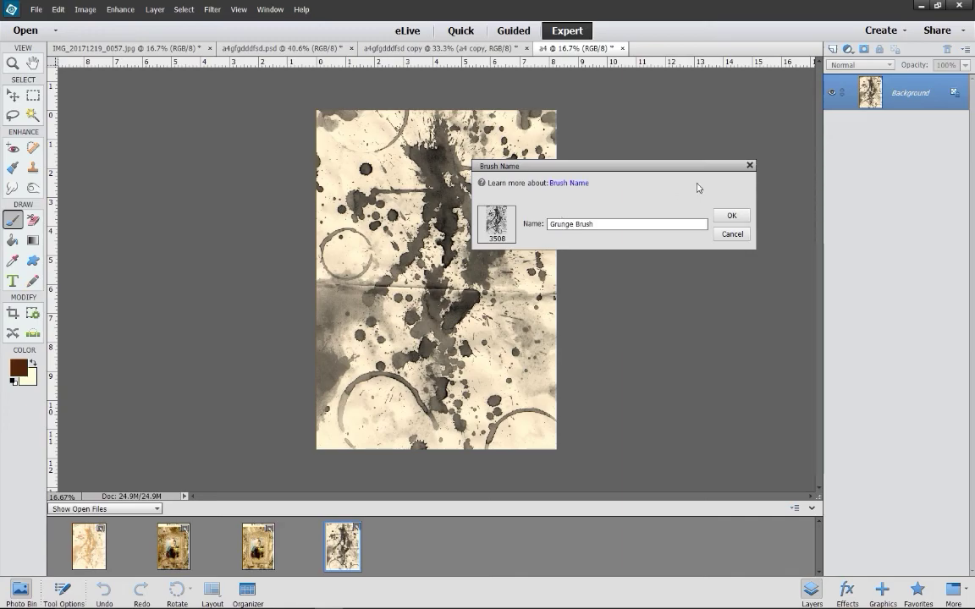
click(731, 215)
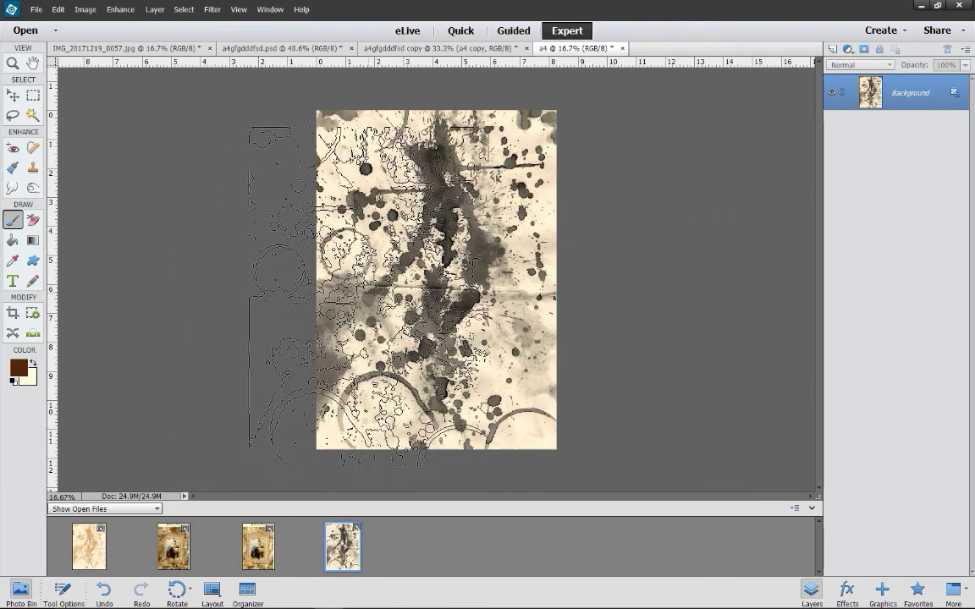
- In the a4gfgdddfsd copy document, add a new empty layer above the a4 copy layer
click(260, 560)
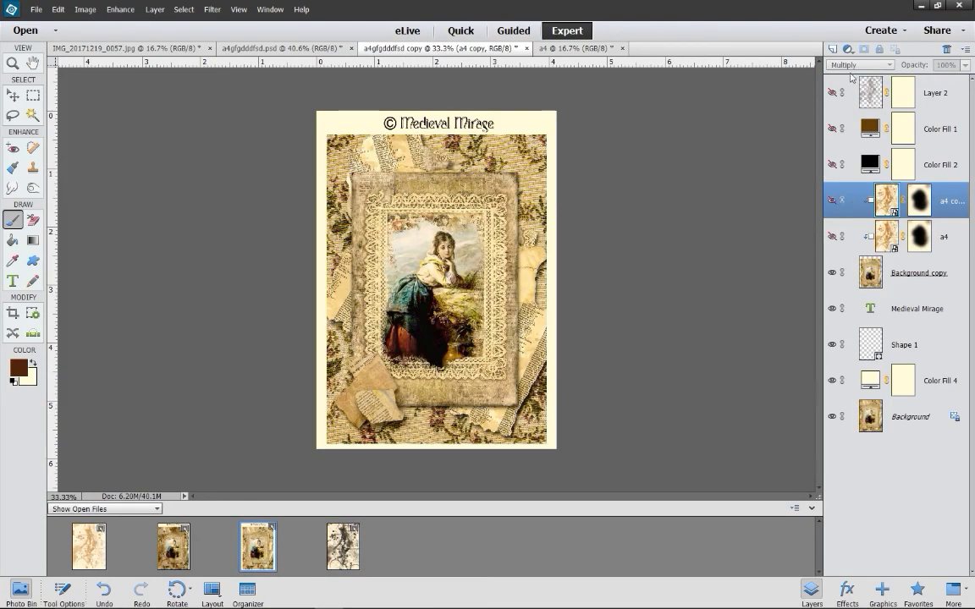
click(832, 49)
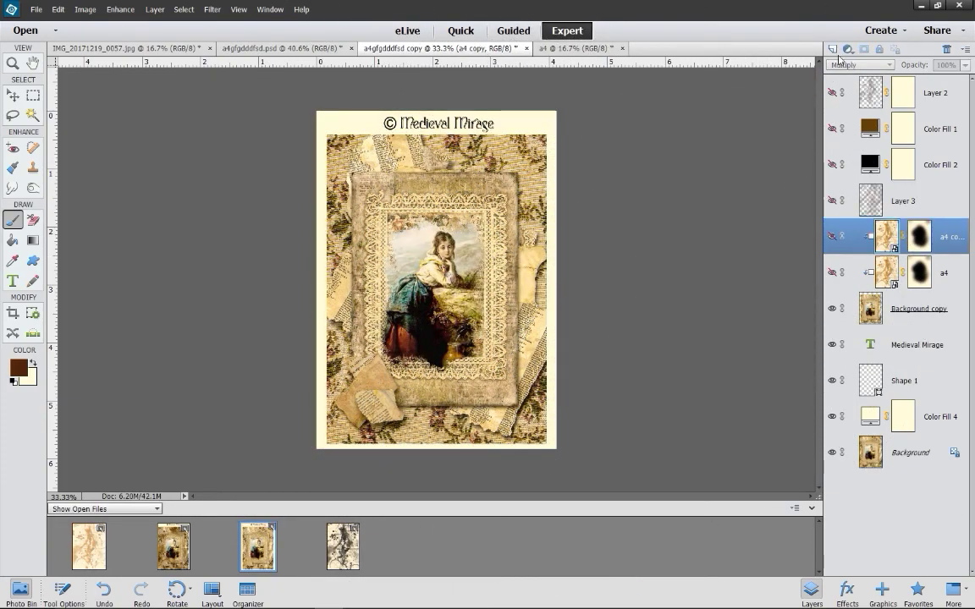
key(ctrl+shift+alt+n)
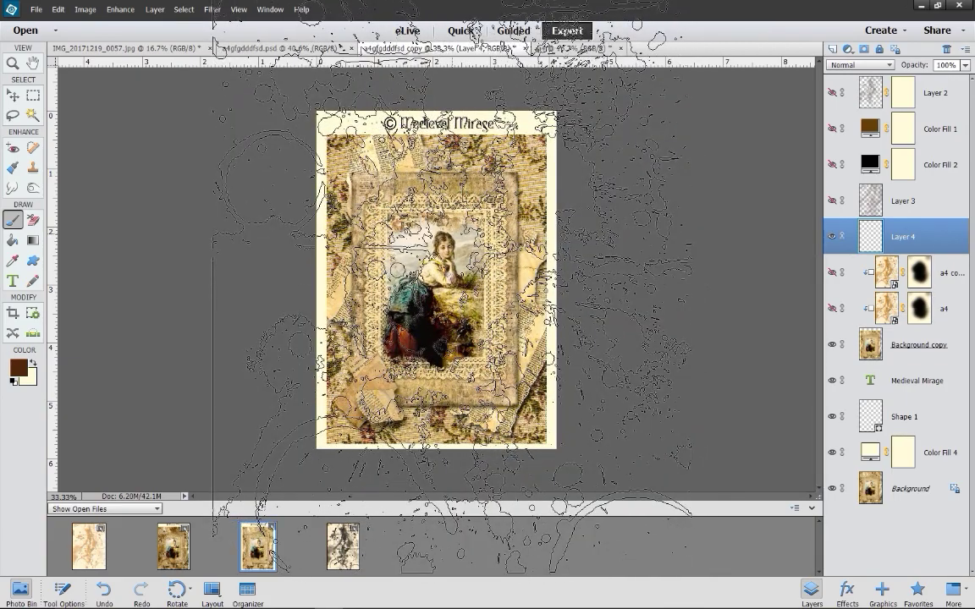
- Set the grunge brush size to 1500 px and stamp it once in dark brown over the centre of the artwork
click(13, 221)
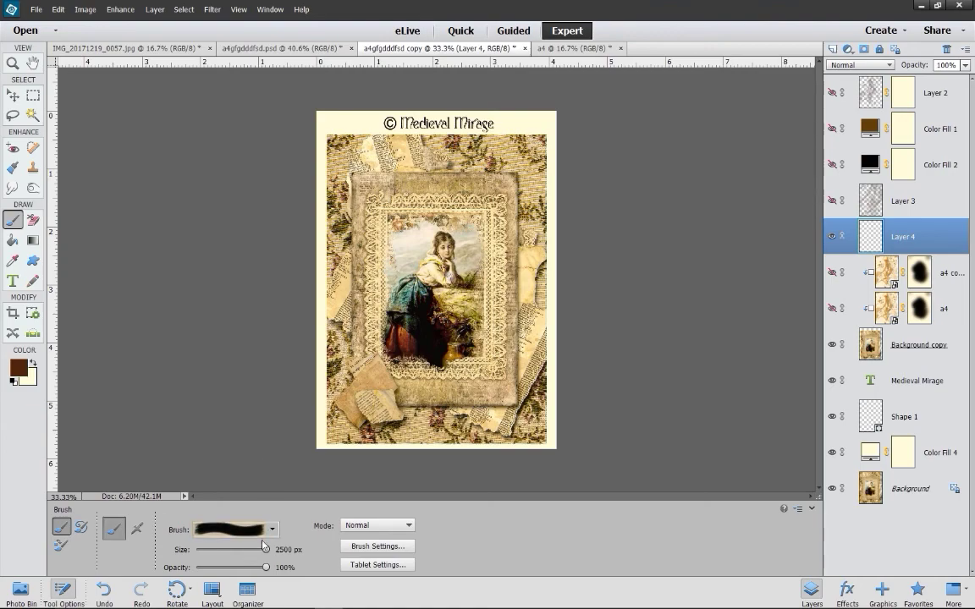
drag(259, 551, 256, 551)
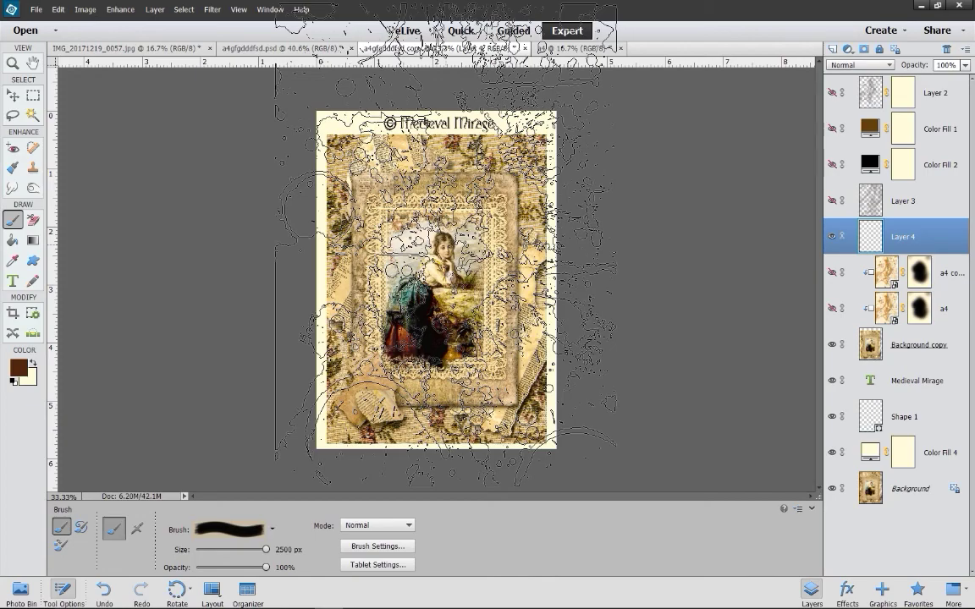
key(bracketleft)
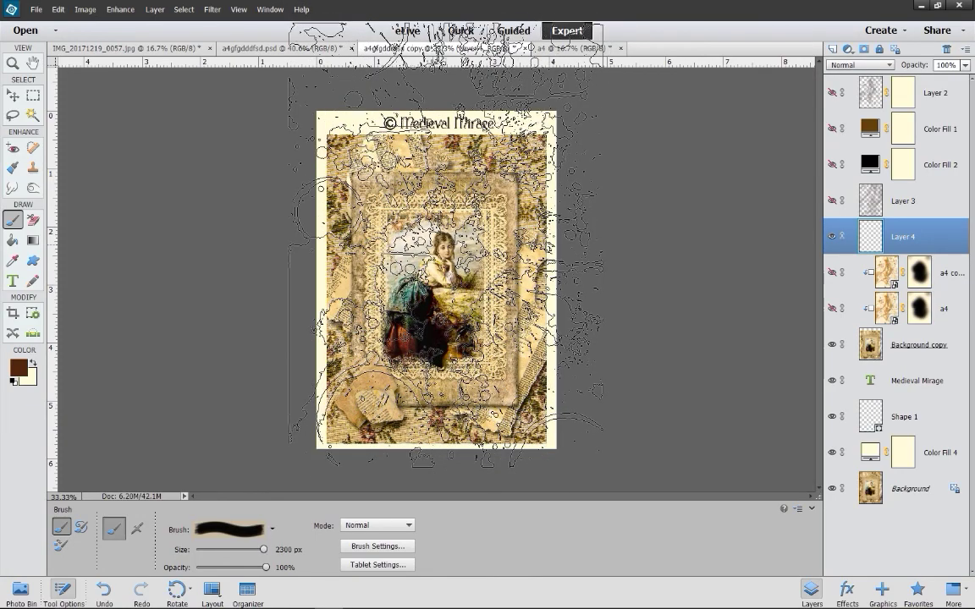
key(bracketleft)
key(bracketleft)
key(bracketleft)
key(bracketleft)
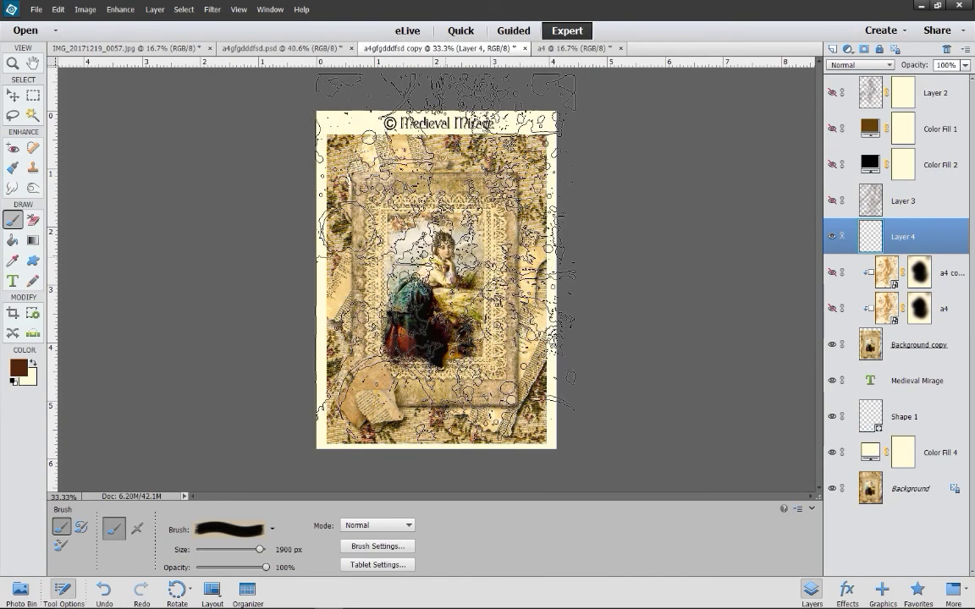
key(bracketleft)
key(bracketleft)
key(bracketleft)
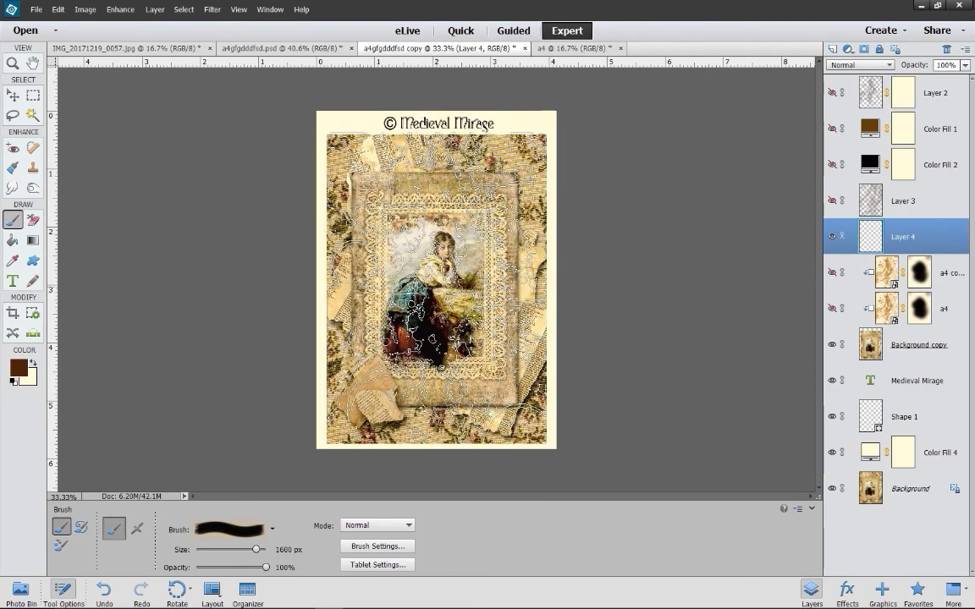
key(bracketleft)
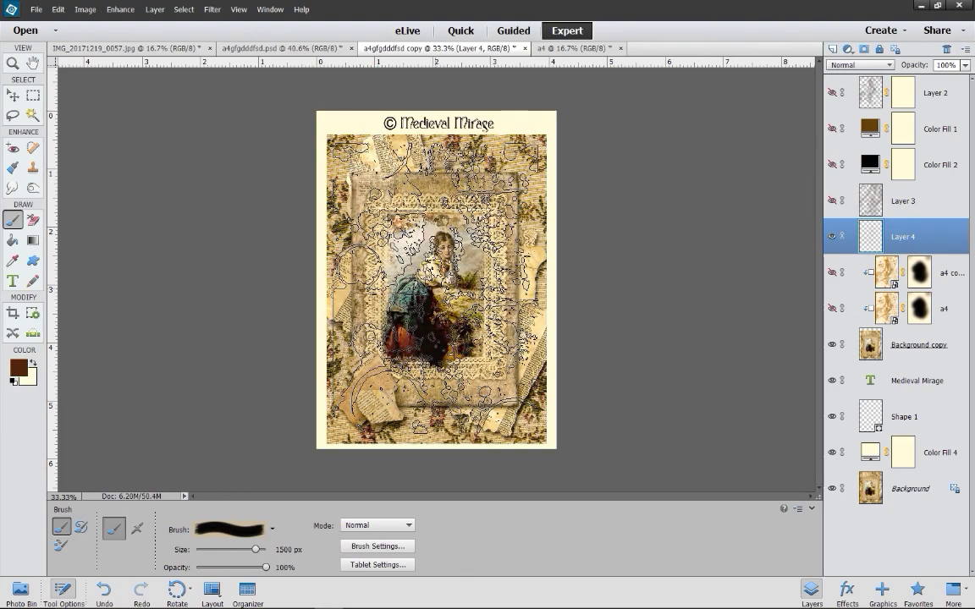
click(436, 287)
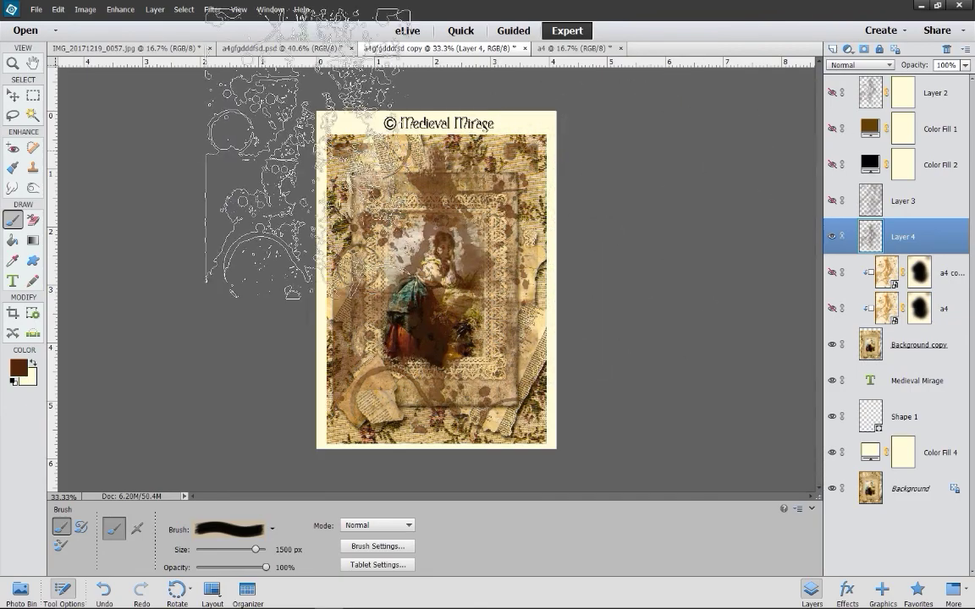
- Stretch the splatter on Layer 4 to the edges of the bordered artwork, with the width at 106.50%, and apply the transform
click(13, 96)
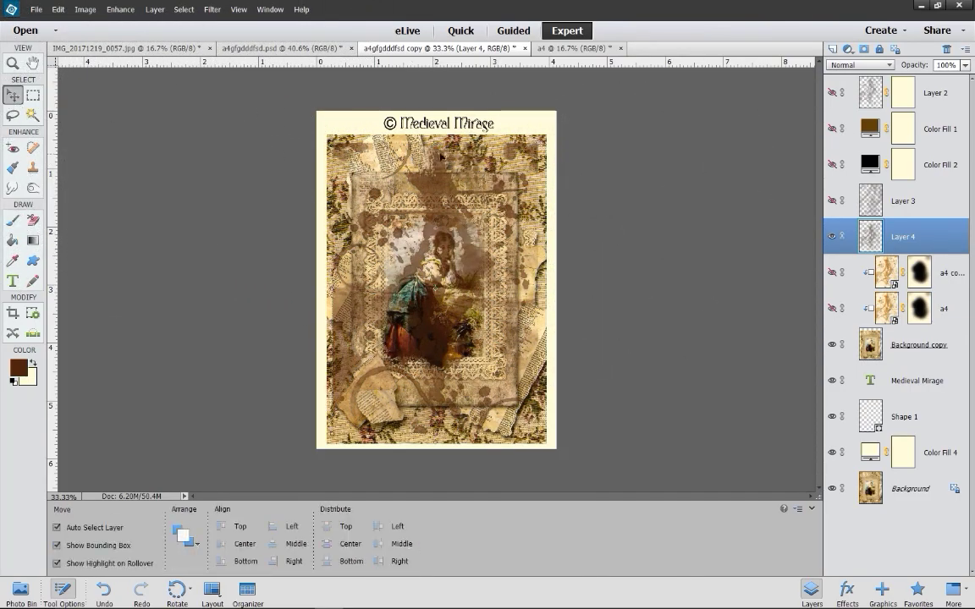
drag(433, 130, 433, 135)
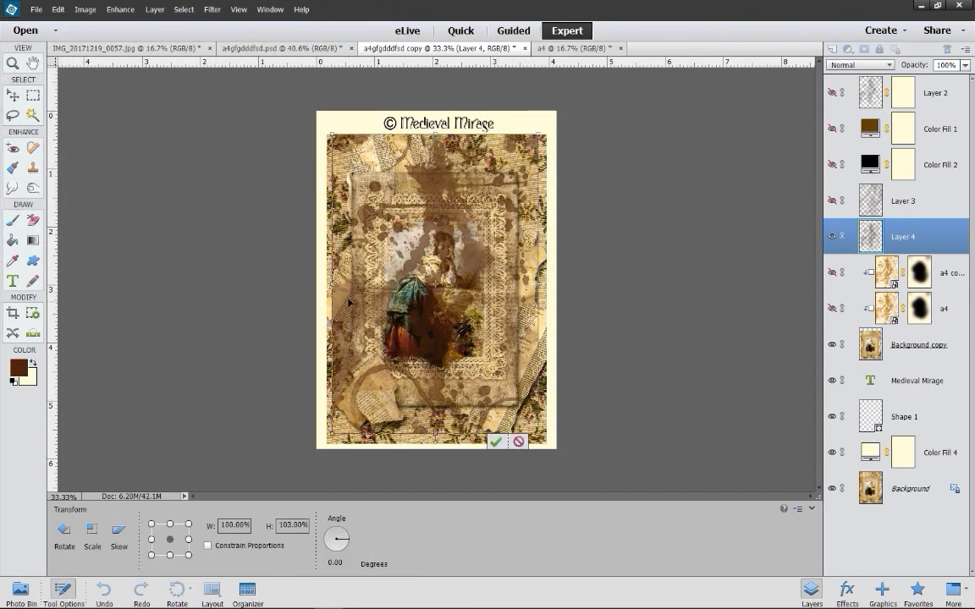
mouse_move(328, 286)
mouse_down()
mouse_move(330, 271)
mouse_move(329, 285)
mouse_up()
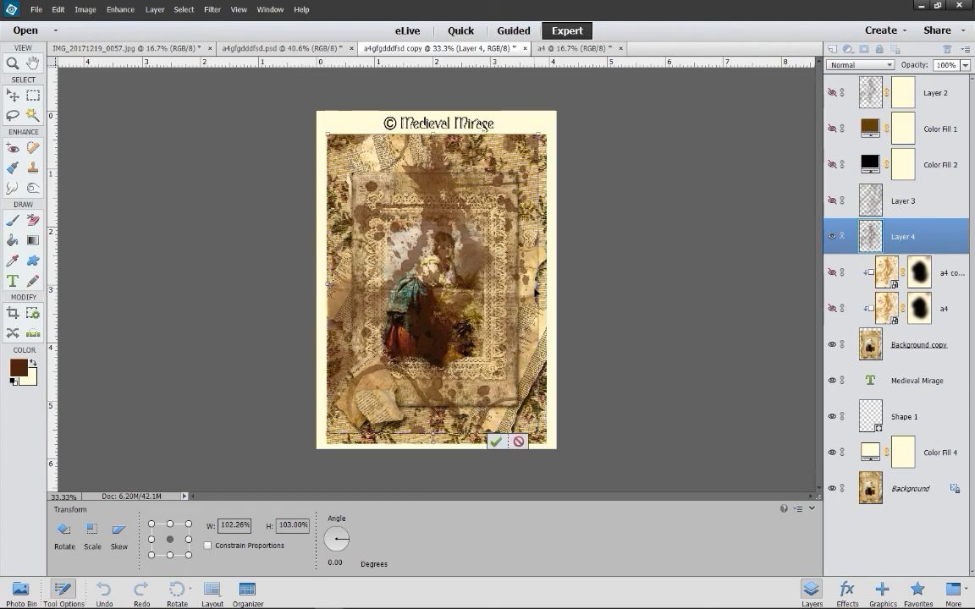
mouse_move(537, 288)
mouse_down()
mouse_move(555, 264)
mouse_move(547, 279)
mouse_up()
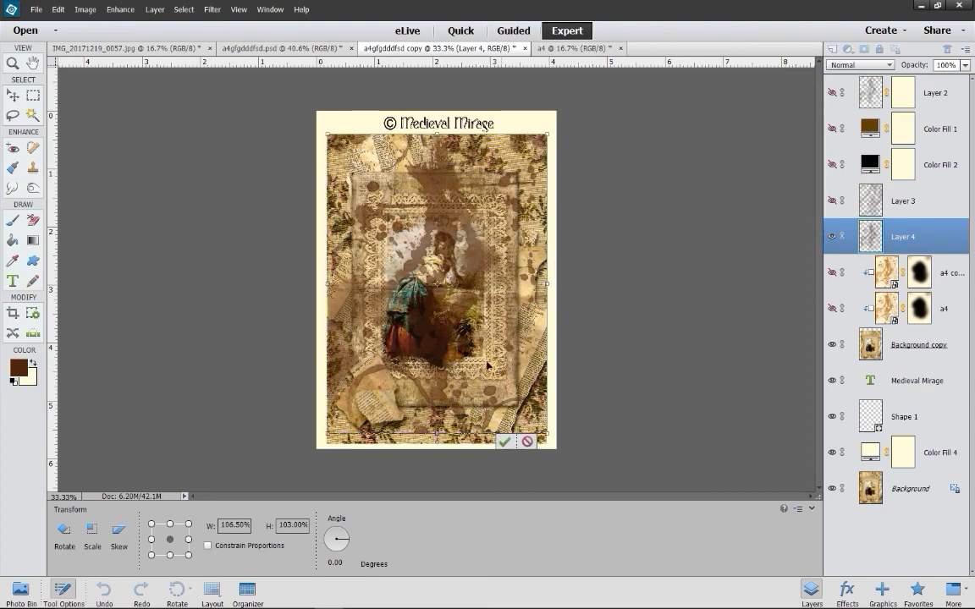
drag(437, 436, 437, 447)
click(505, 451)
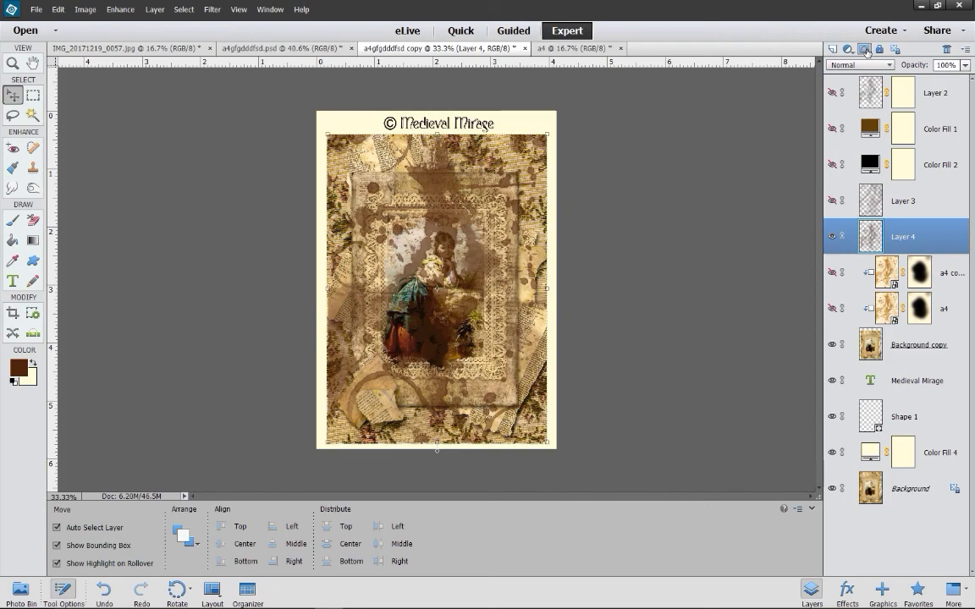
- Add a layer mask to Layer 4 and paint it with the soft 500 px brush in black to clear the splatter from the central picture
click(865, 51)
click(13, 219)
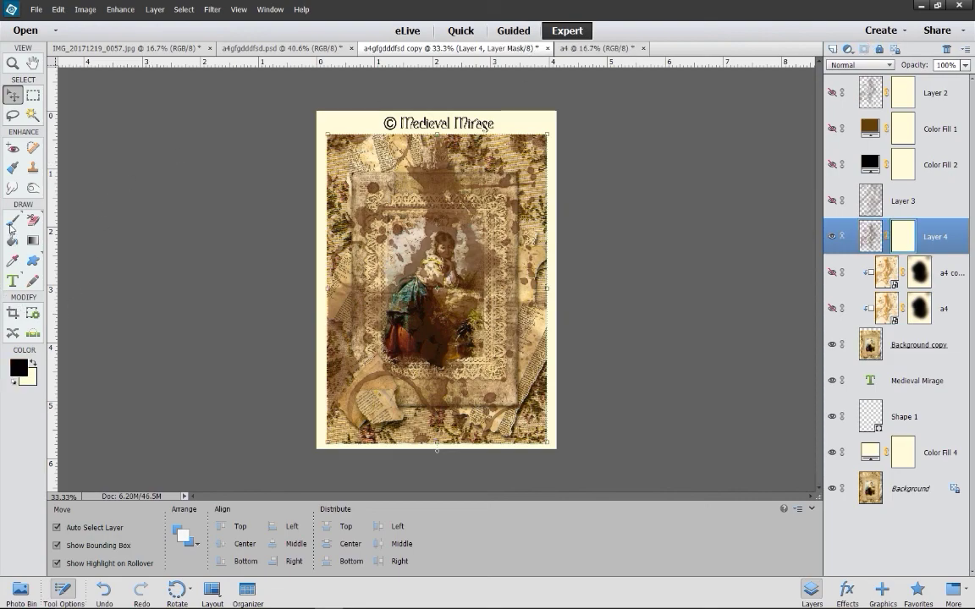
click(248, 533)
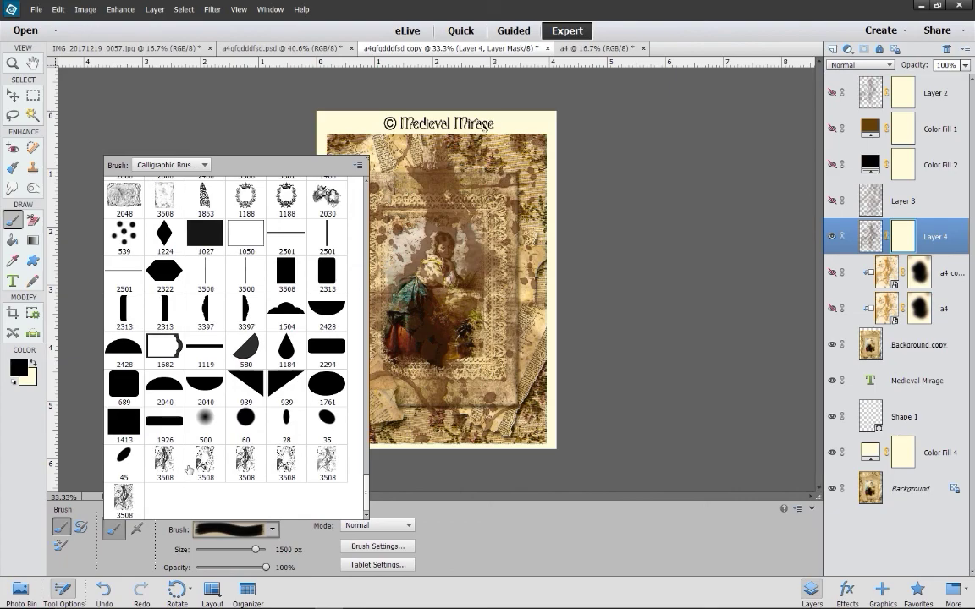
click(205, 423)
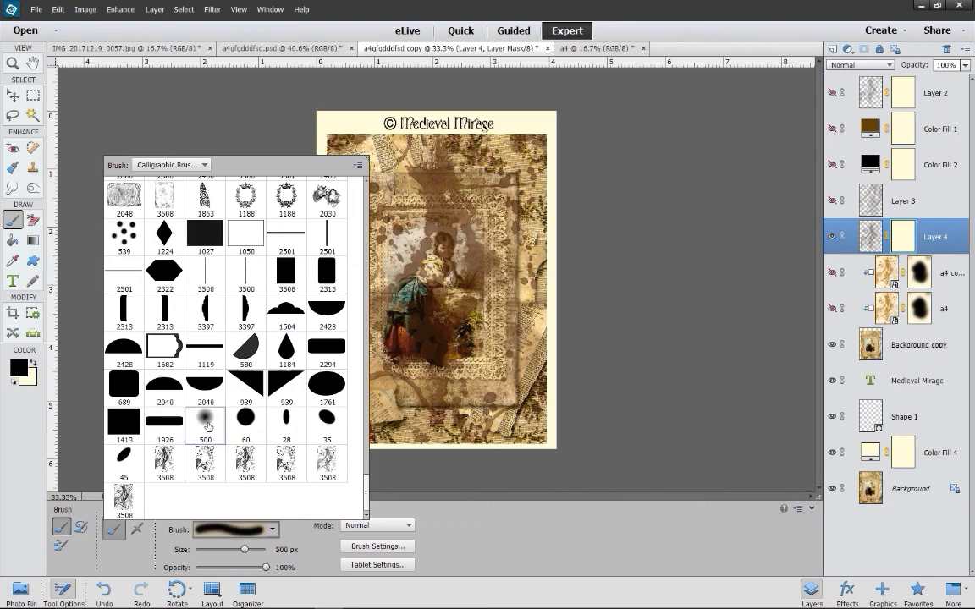
click(372, 214)
mouse_move(390, 220)
mouse_down()
mouse_move(397, 264)
mouse_move(425, 269)
mouse_move(356, 263)
mouse_move(406, 216)
mouse_move(351, 199)
mouse_move(410, 188)
mouse_move(449, 215)
mouse_move(423, 151)
mouse_move(360, 302)
mouse_move(377, 335)
mouse_move(429, 234)
mouse_move(398, 343)
mouse_move(391, 294)
mouse_up()
mouse_move(391, 168)
mouse_down()
mouse_move(331, 176)
mouse_move(400, 308)
mouse_move(509, 233)
mouse_up()
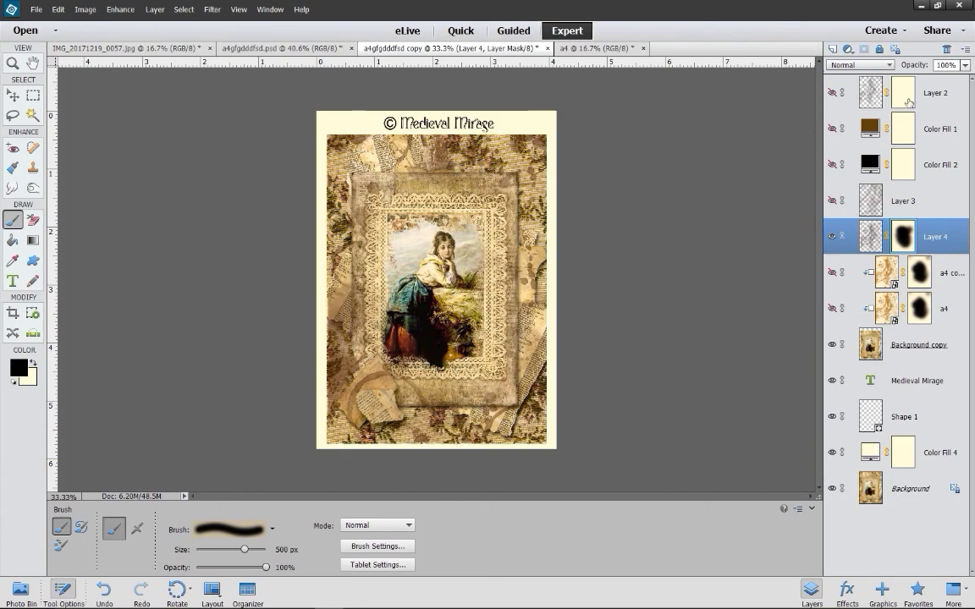
- Add a solid colour fill layer above Layer 4 in light blue 49afd1
click(849, 49)
click(870, 63)
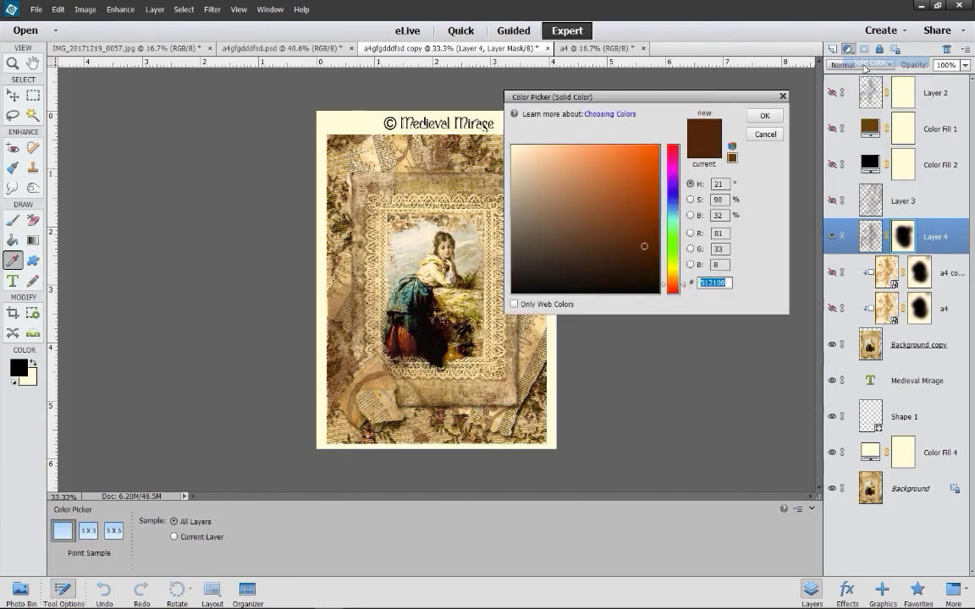
drag(677, 220, 674, 203)
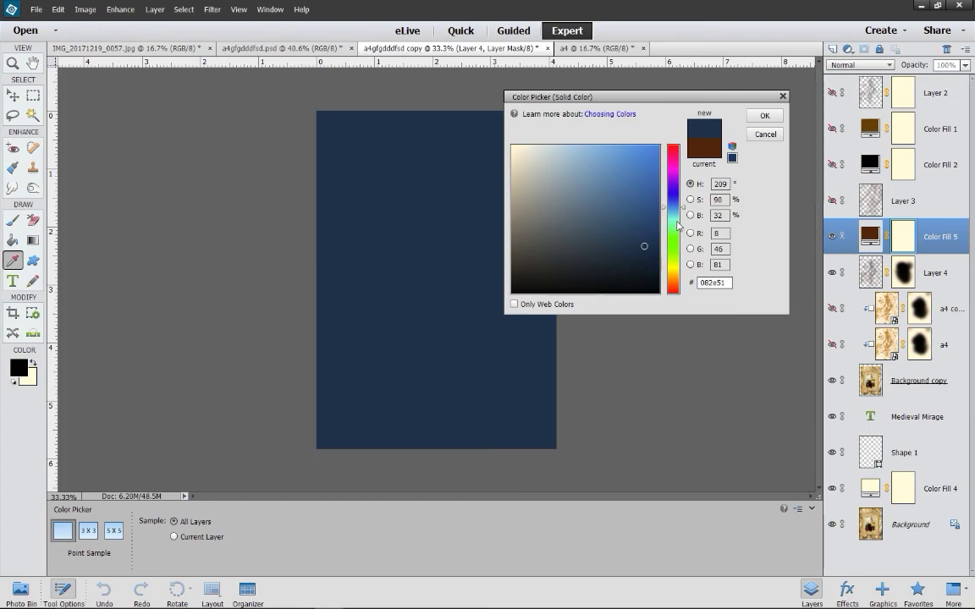
click(674, 220)
click(605, 170)
click(619, 202)
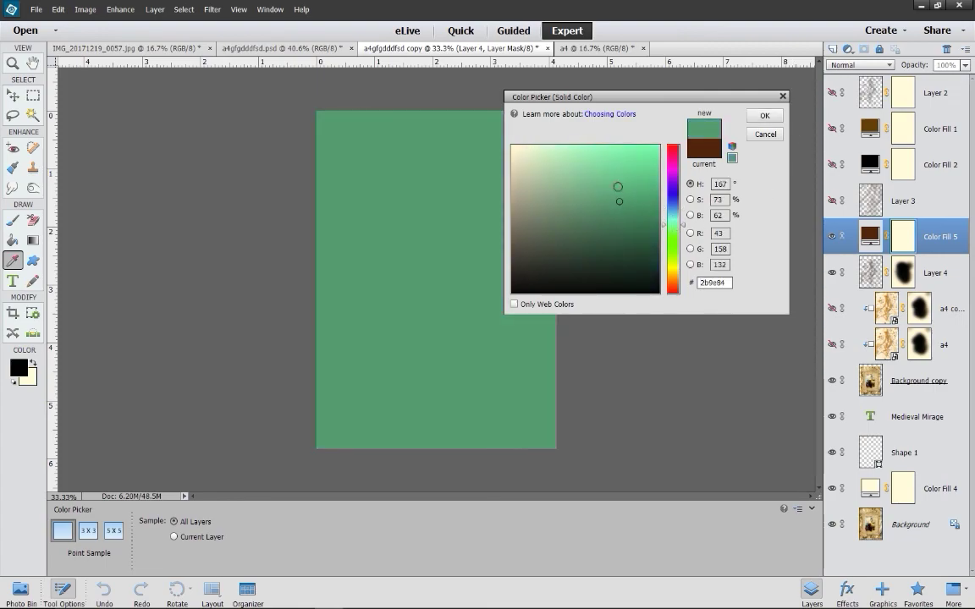
click(674, 214)
click(608, 173)
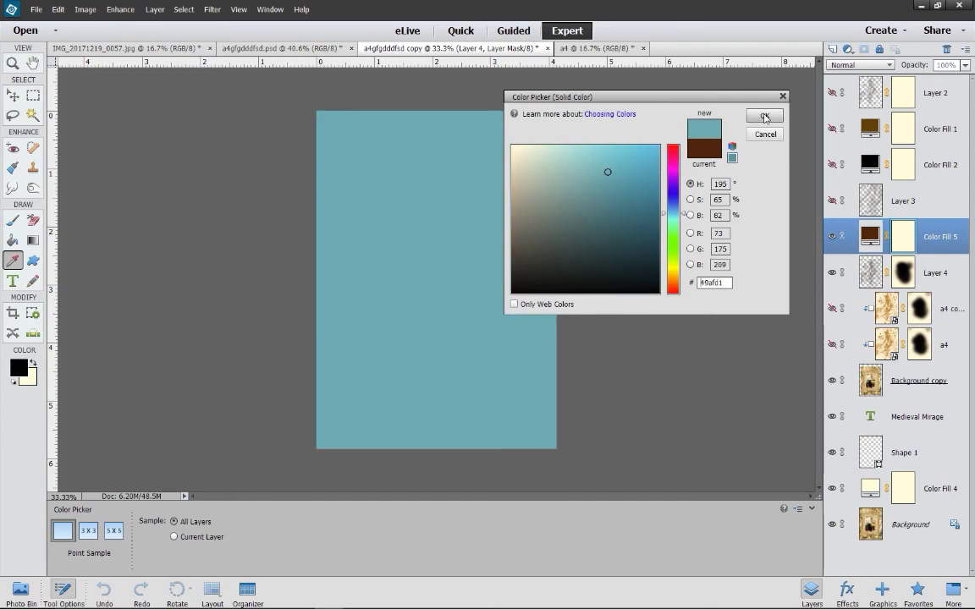
click(764, 115)
- Clip the blue fill layer to the Layer 4 splatter and set Layer 4's blend mode to Multiply
right_click(869, 236)
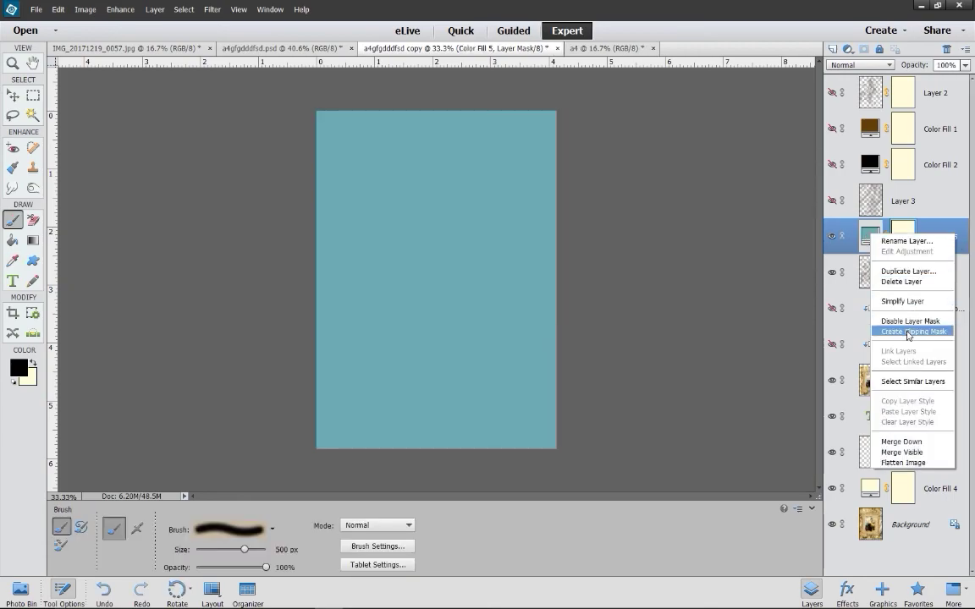
click(867, 235)
right_click(870, 236)
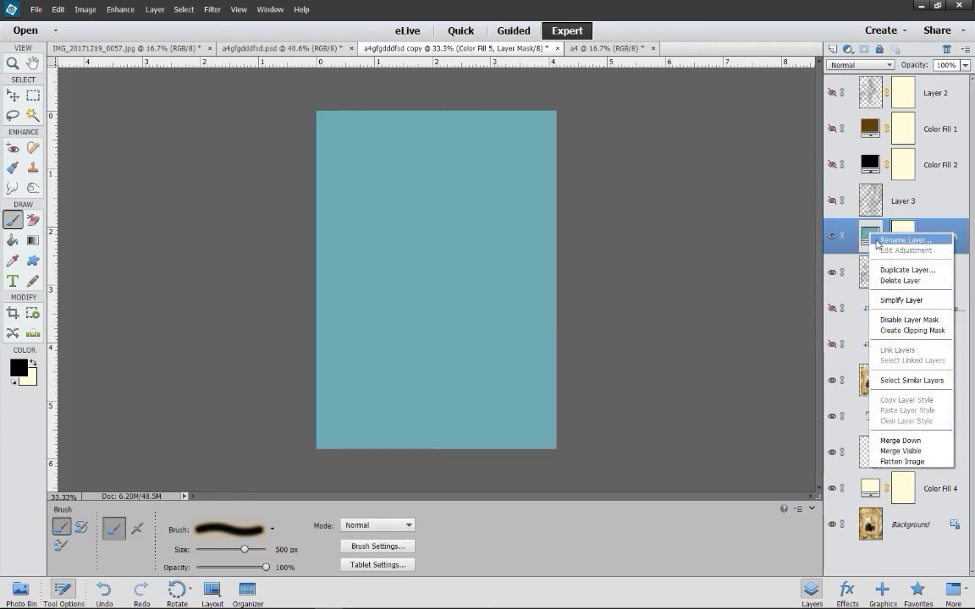
click(905, 331)
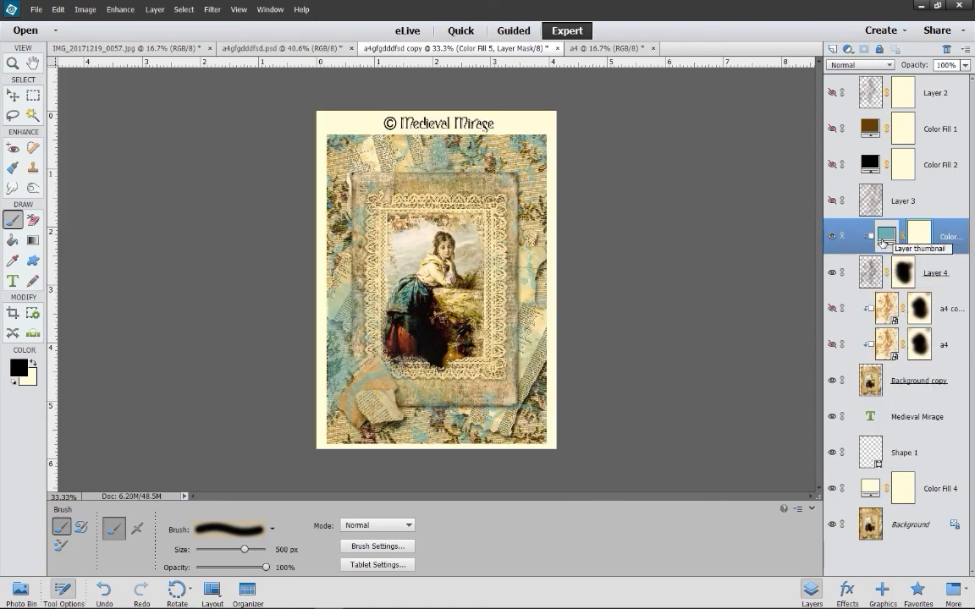
click(873, 273)
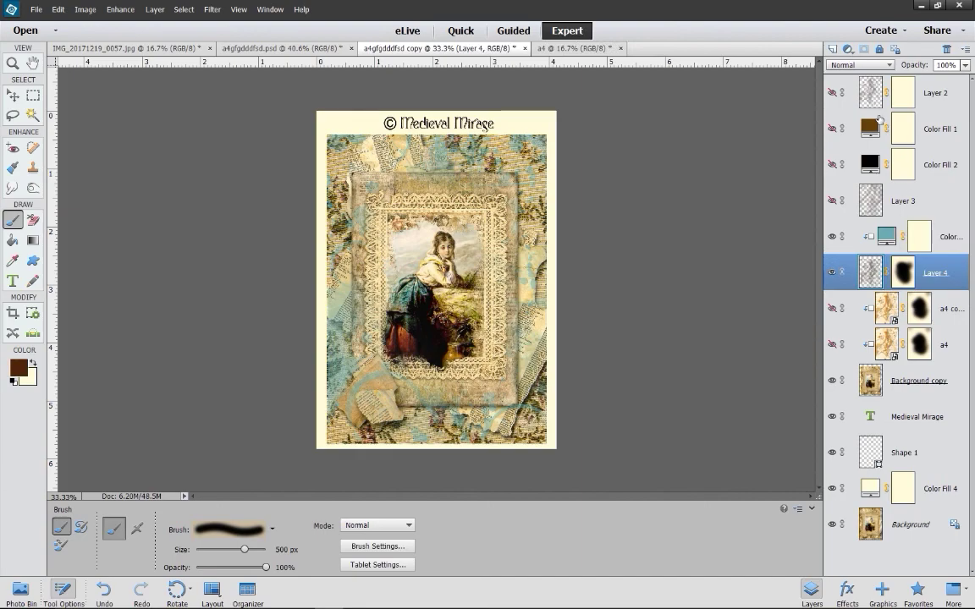
click(861, 67)
click(850, 112)
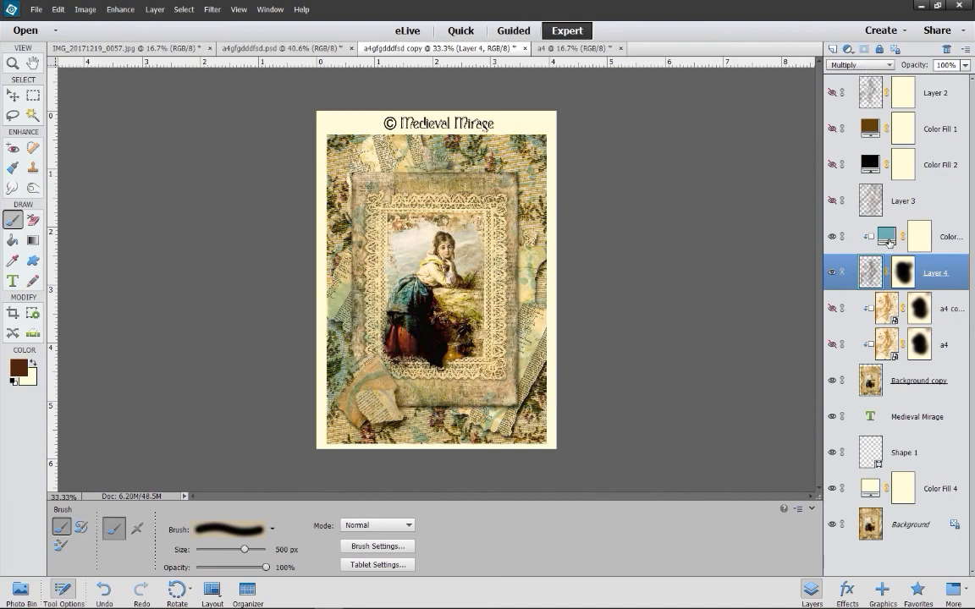
- Preview green and dark red on the clipped fill layer, and set its colour to a deeper teal
click(891, 238)
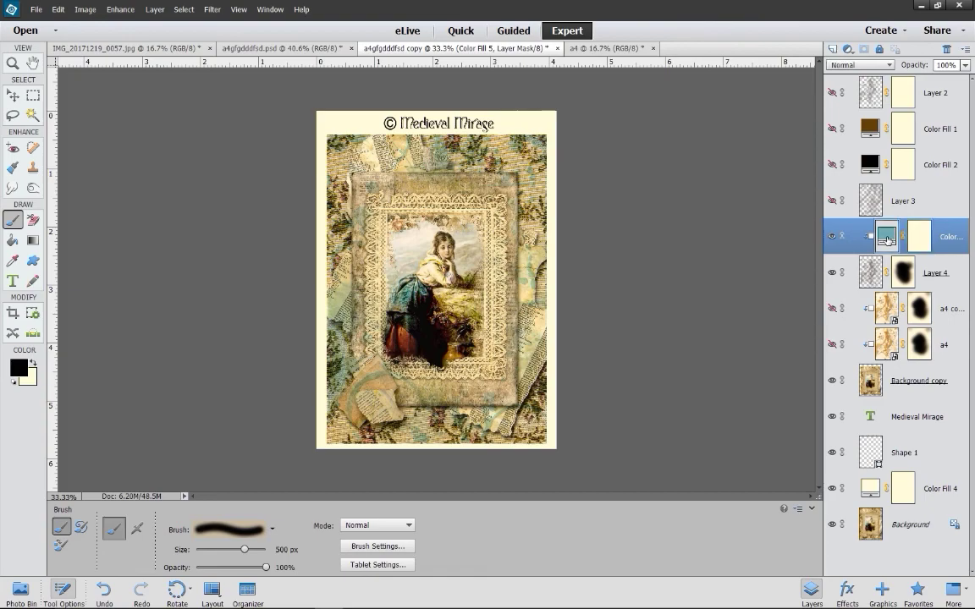
double_click(886, 238)
click(637, 225)
click(626, 182)
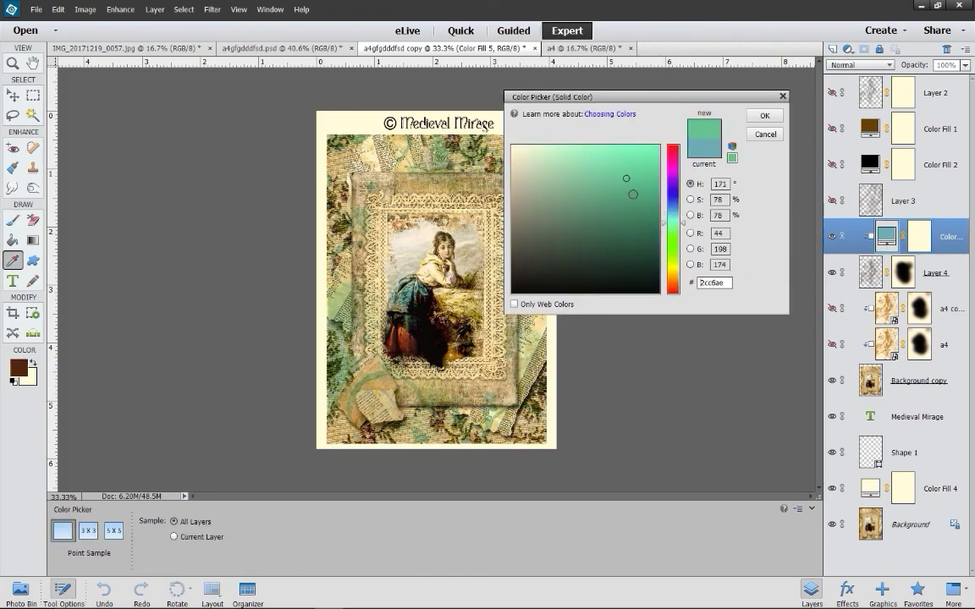
drag(588, 95, 770, 104)
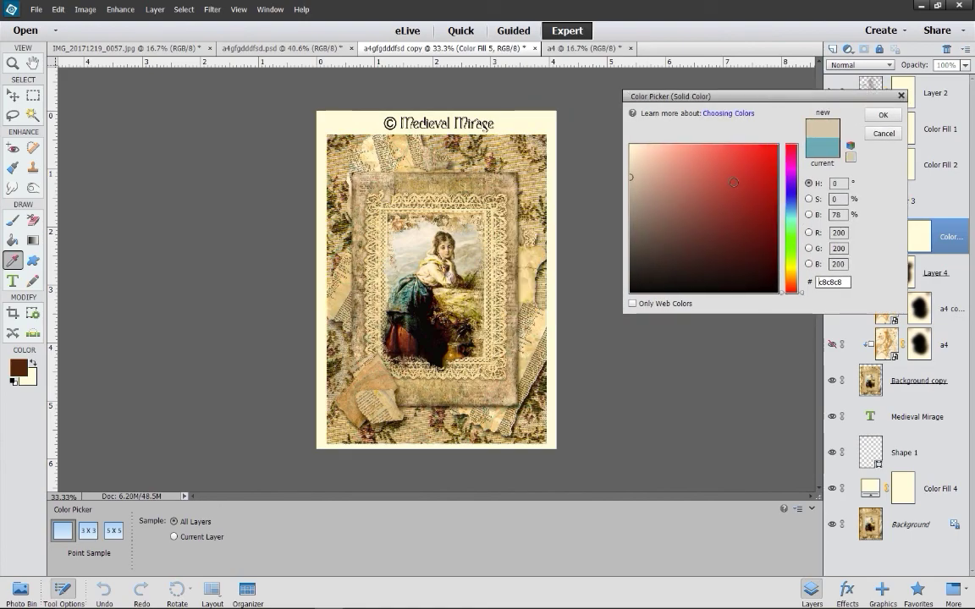
click(733, 179)
click(739, 243)
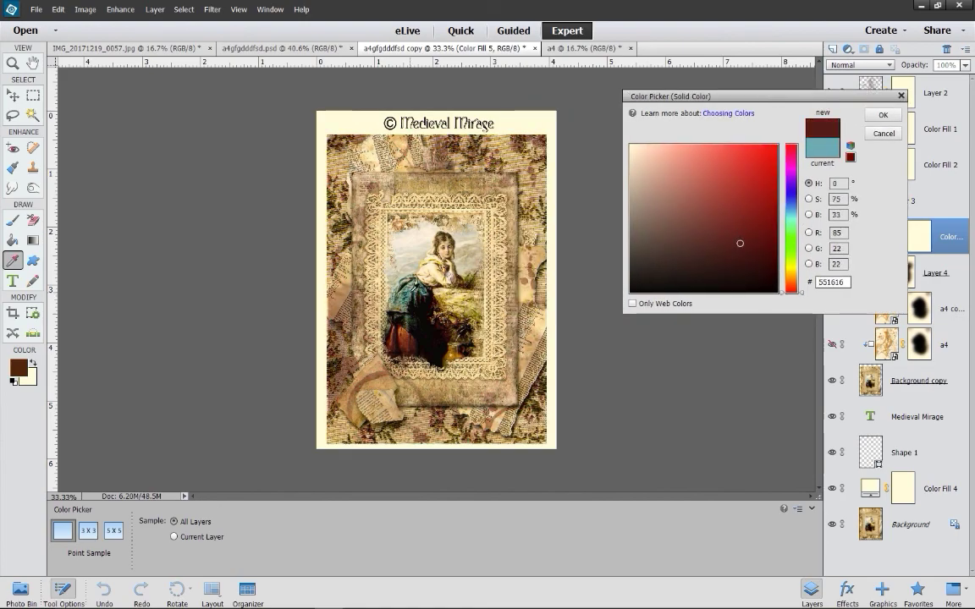
click(822, 149)
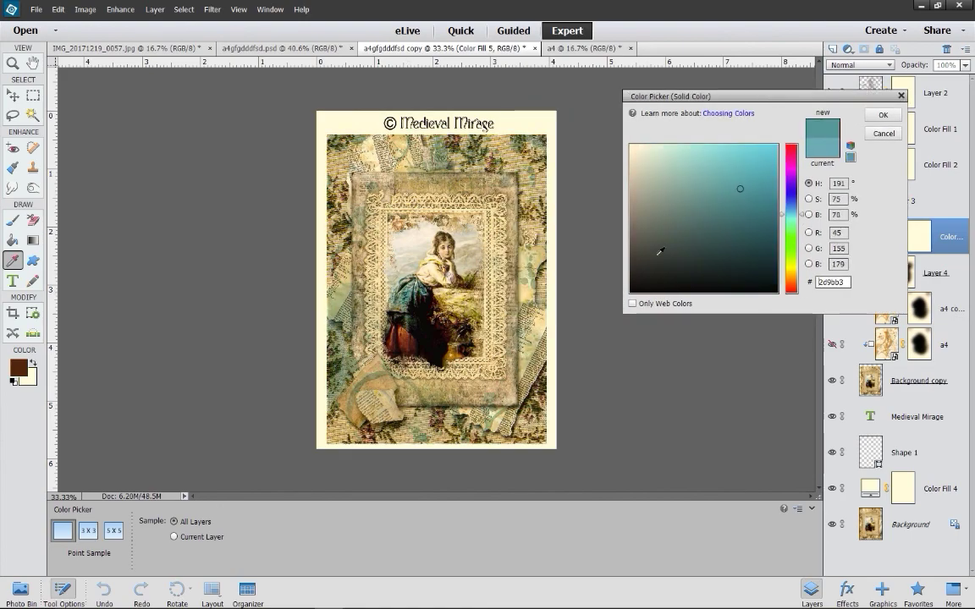
click(882, 114)
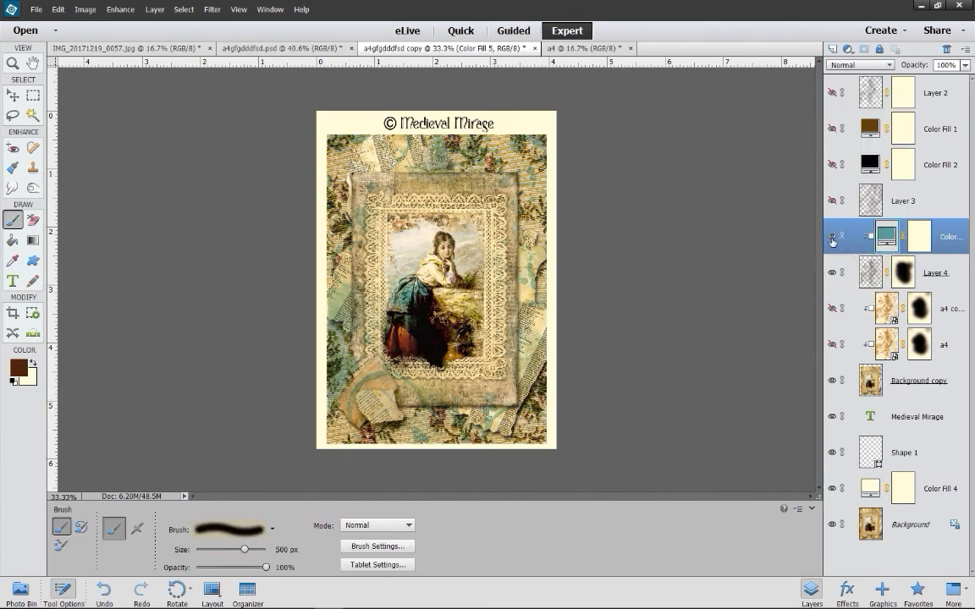
- Compare the splatter with and without the clipped colour fill, and duplicate Layer 4 as Layer 4 copy
click(831, 241)
click(832, 237)
right_click(879, 272)
click(897, 313)
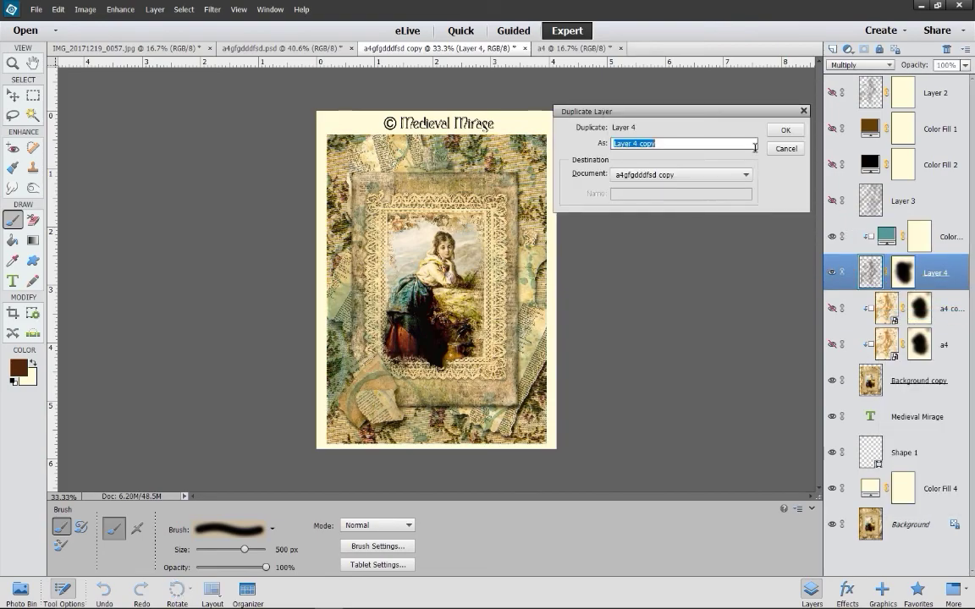
key(Escape)
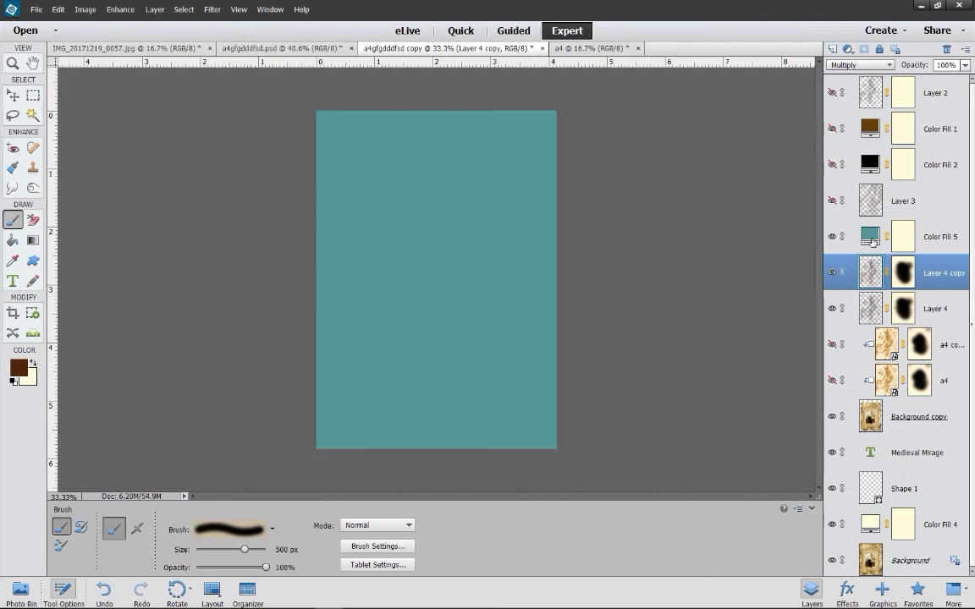
- Clip Color Fill 5 to Layer 4 copy and hide the original Layer 4, keeping the colour fill visible
right_click(871, 238)
click(918, 337)
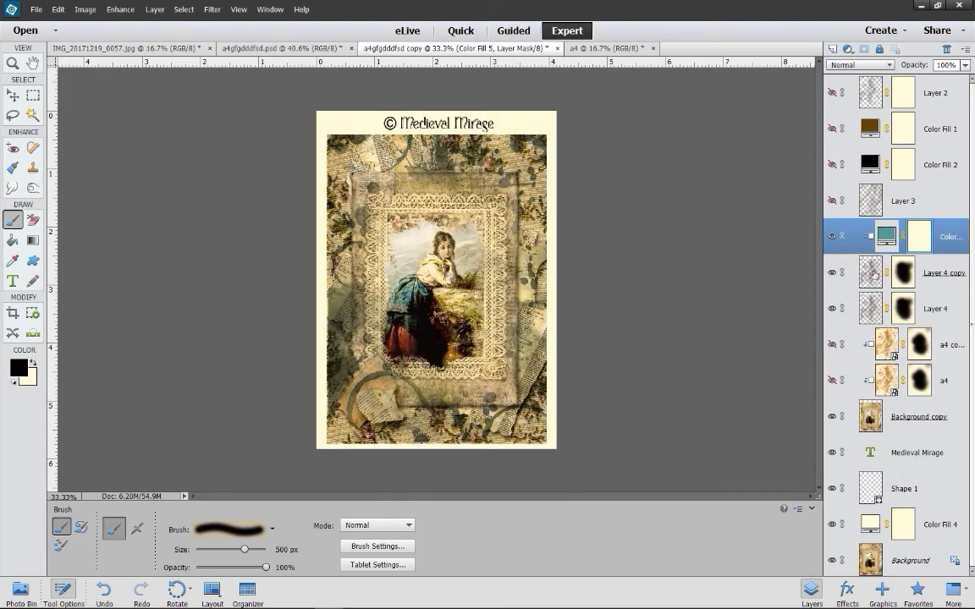
click(832, 238)
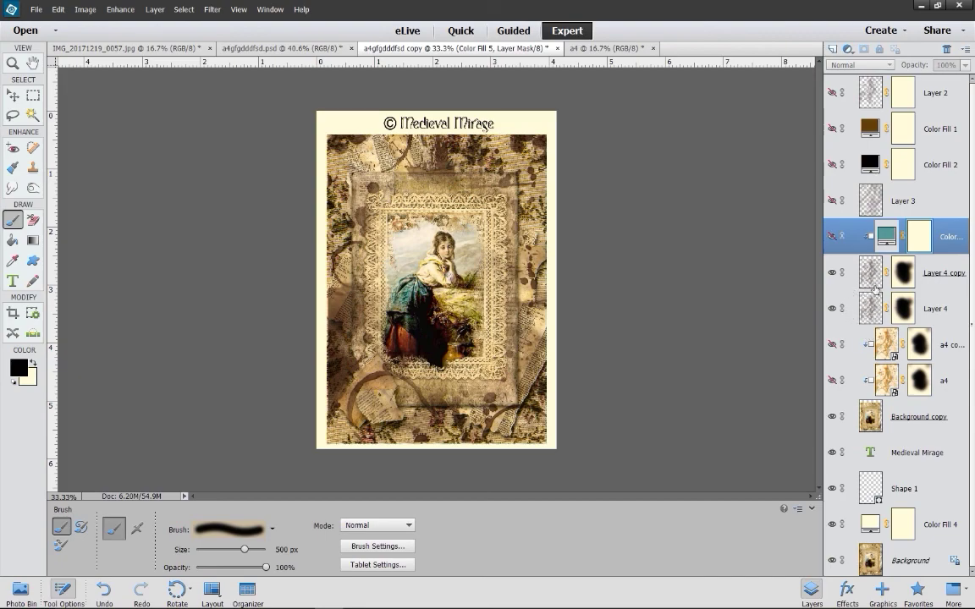
click(832, 237)
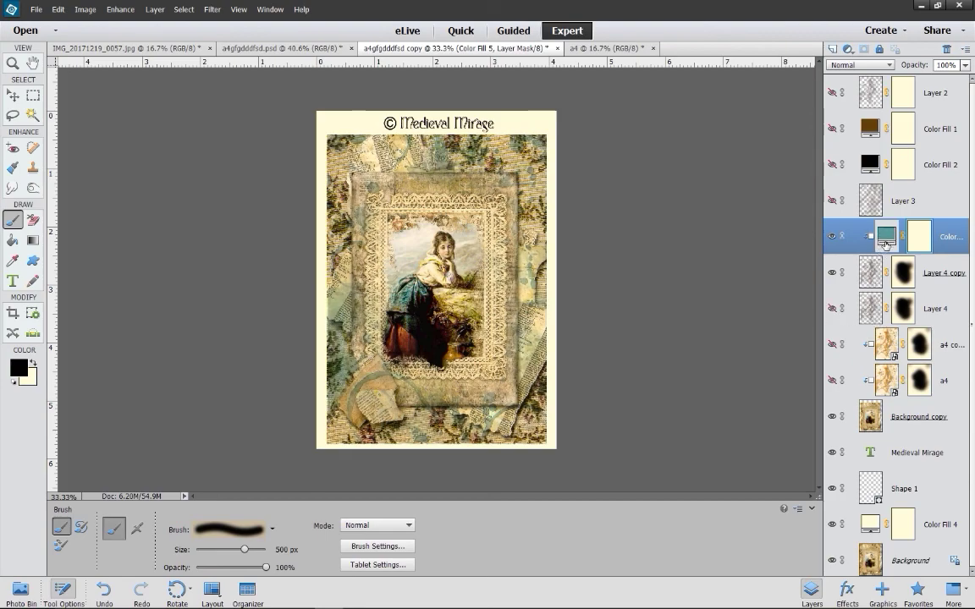
- Release the clipping mask on Color Fill 5 and clip it to Layer 4 copy again
right_click(885, 239)
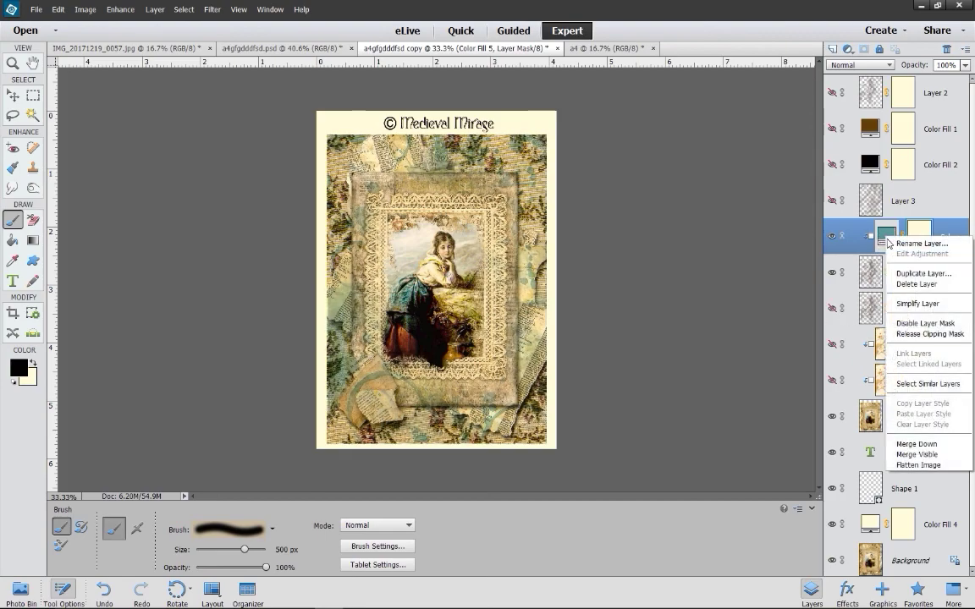
click(926, 335)
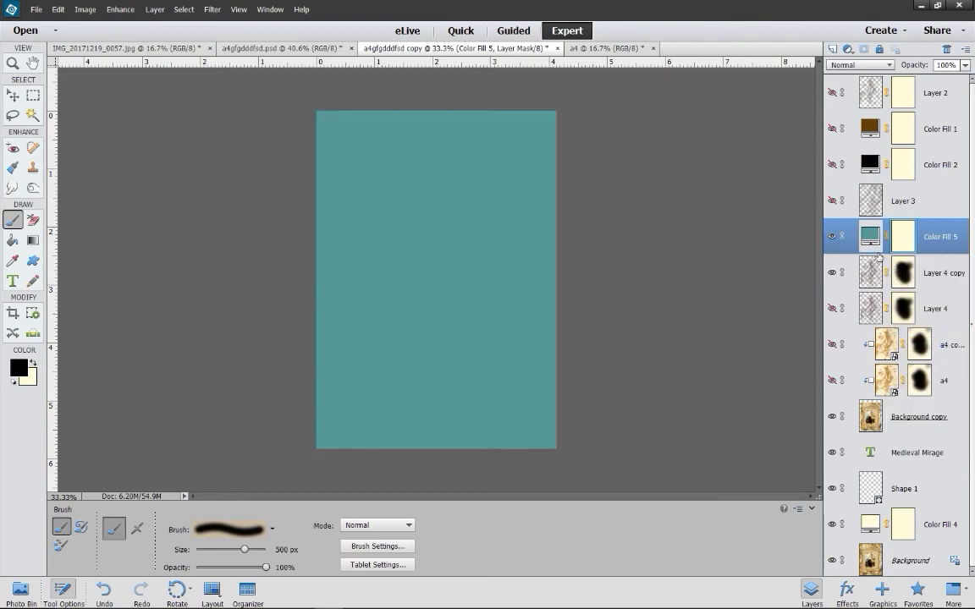
right_click(872, 236)
click(907, 333)
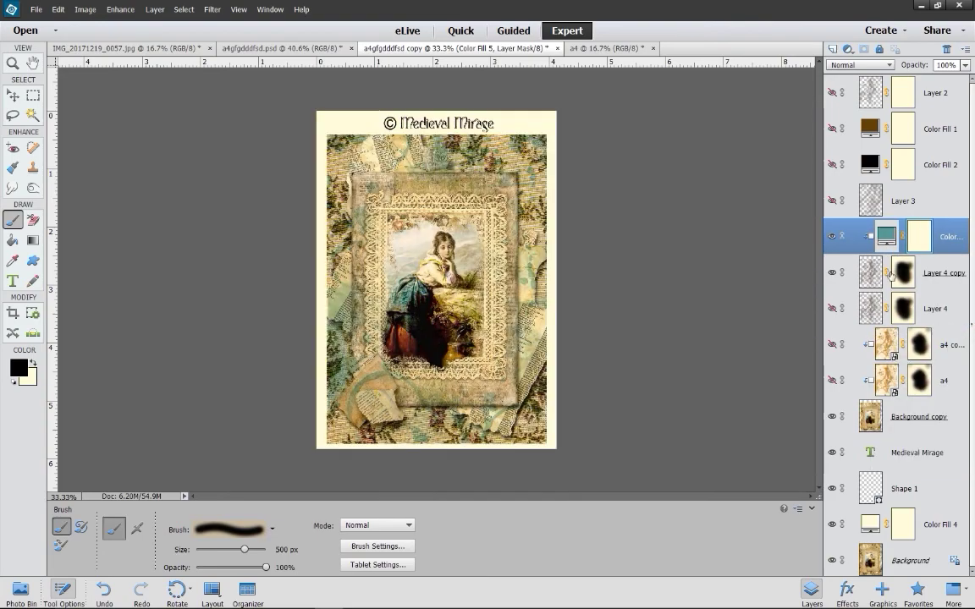
- Preview dark green and olive yellow on the clipped Color Fill 5, and settle on a greener teal for its colour
double_click(886, 238)
drag(739, 191, 742, 235)
click(791, 225)
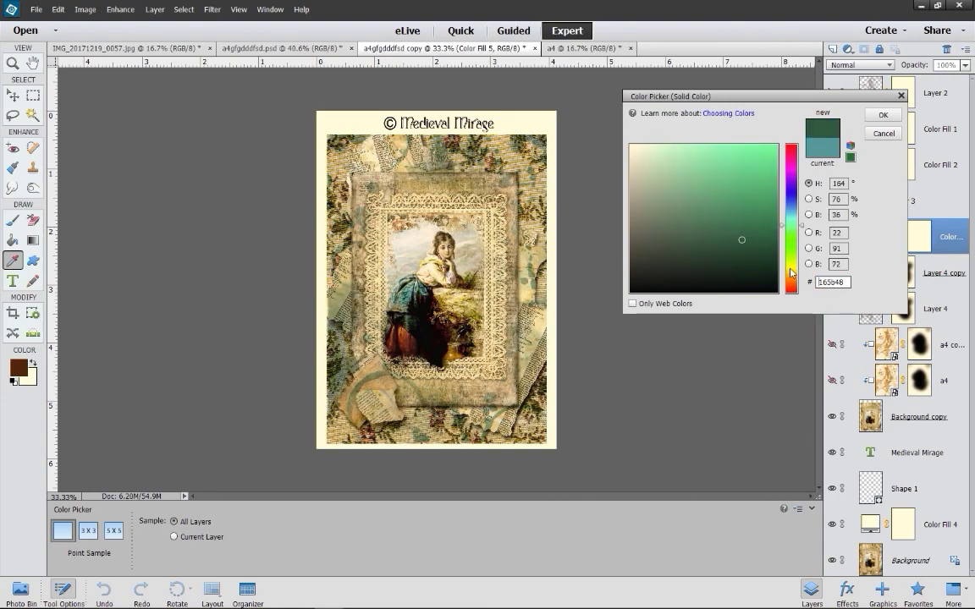
click(791, 269)
click(735, 201)
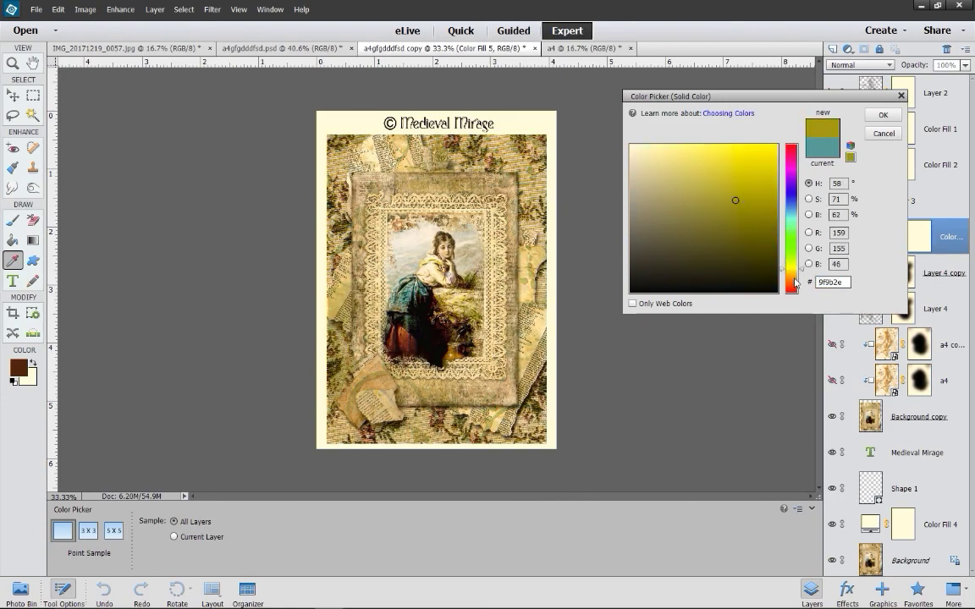
click(791, 277)
click(748, 159)
drag(743, 217, 759, 200)
click(793, 224)
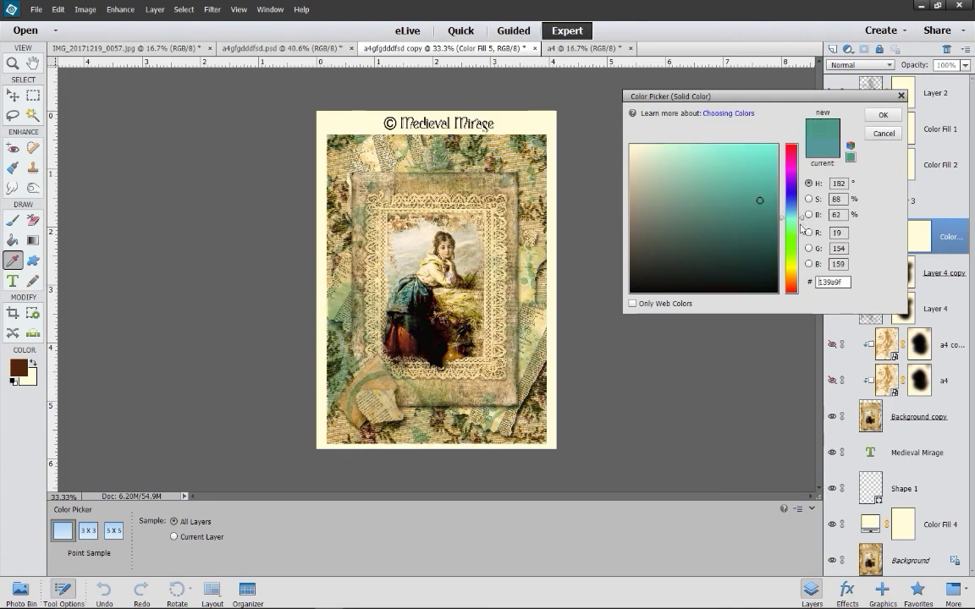
click(882, 114)
key(b)
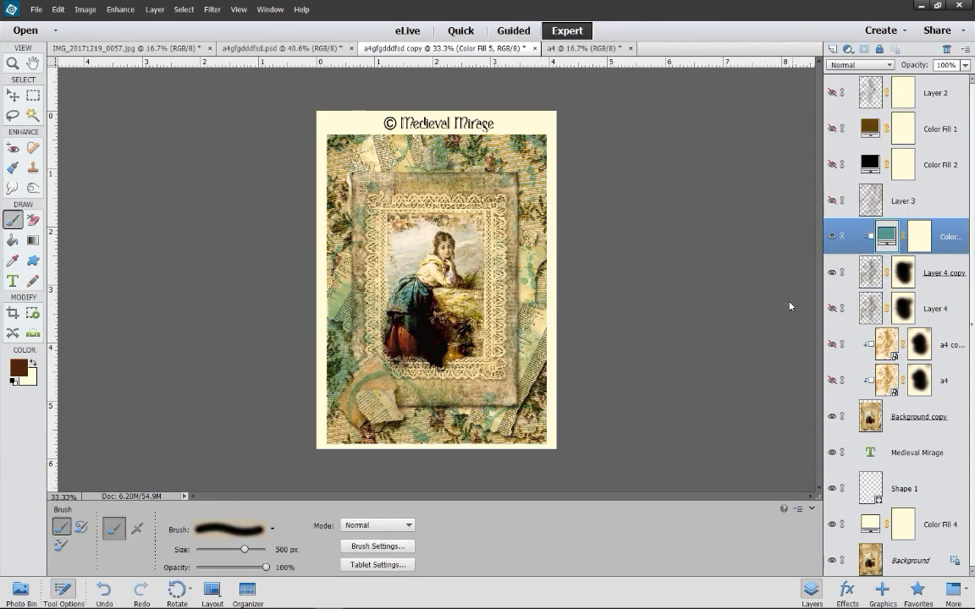